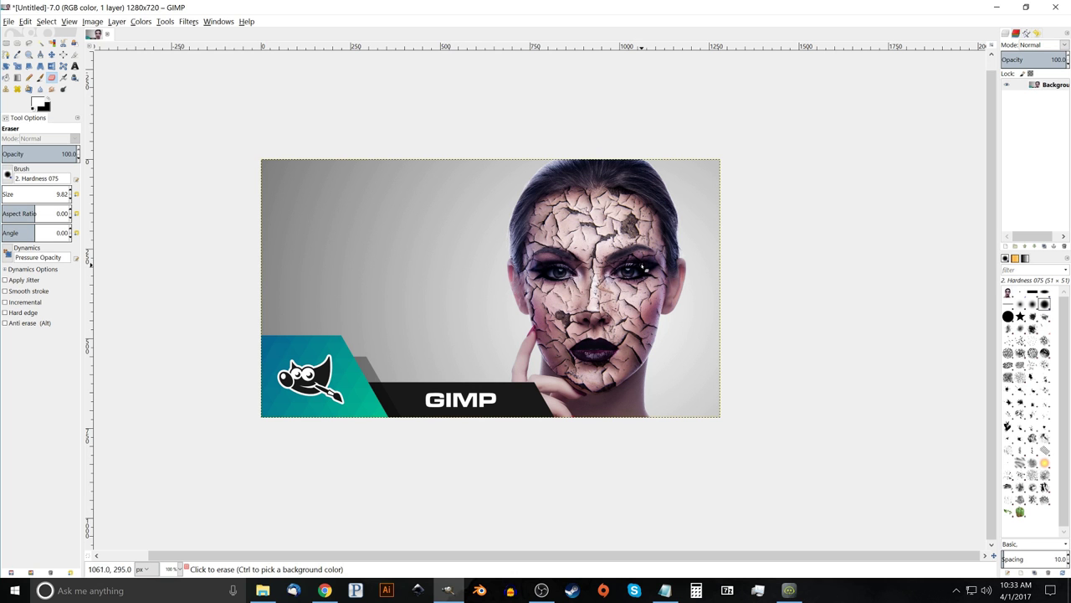
Open the girl-237871_1920 portrait in GIMP from Explorer and add an alpha channel to its layer
left_click(263, 591)
right_click(278, 143)
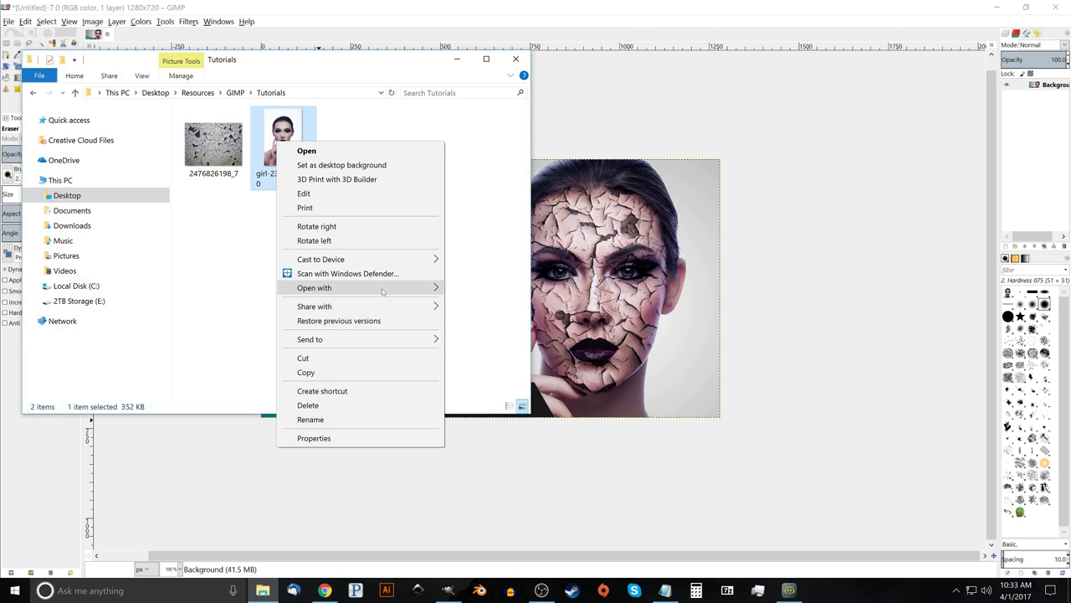
mouse_move(384, 290)
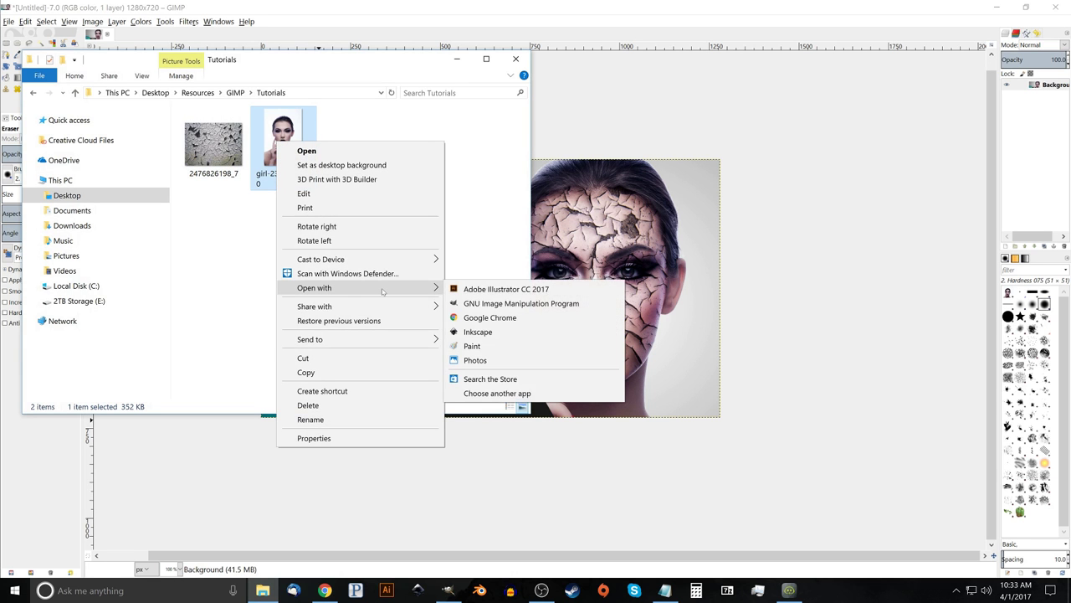
left_click(508, 303)
left_click(617, 4)
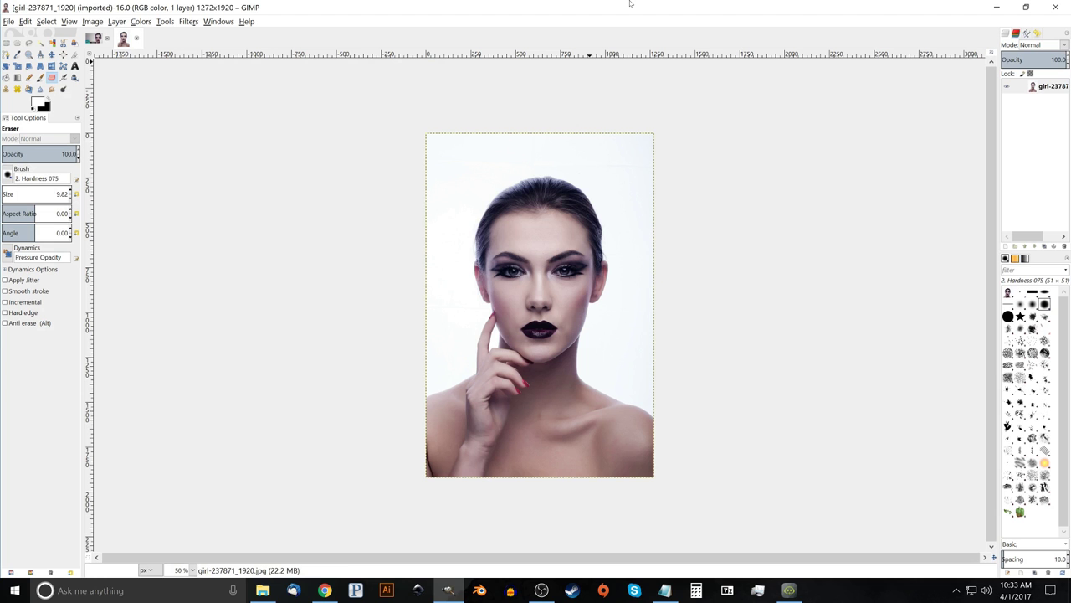
right_click(1046, 86)
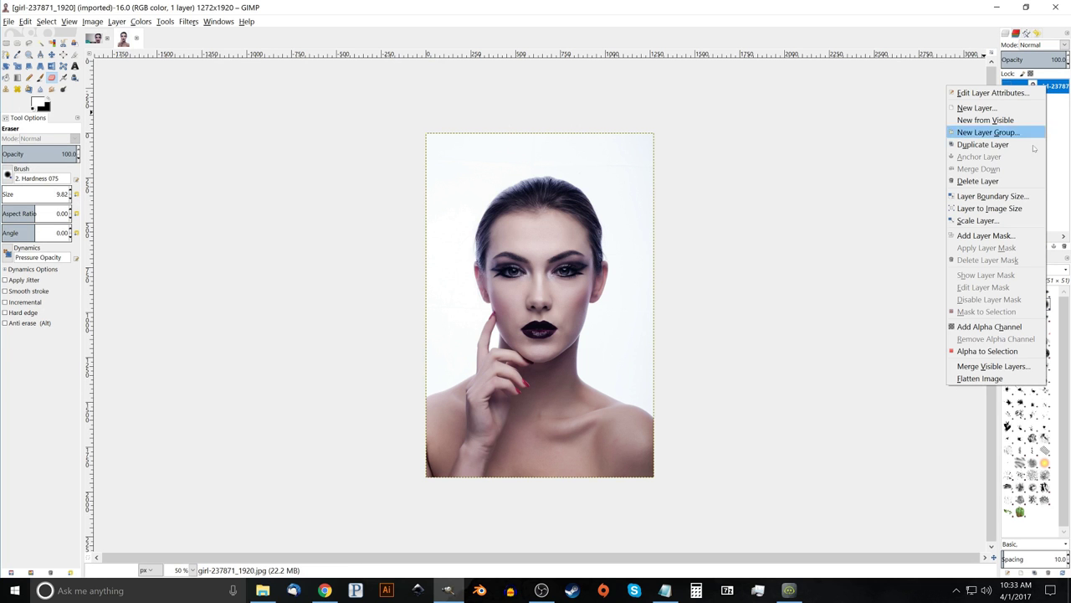
left_click(978, 328)
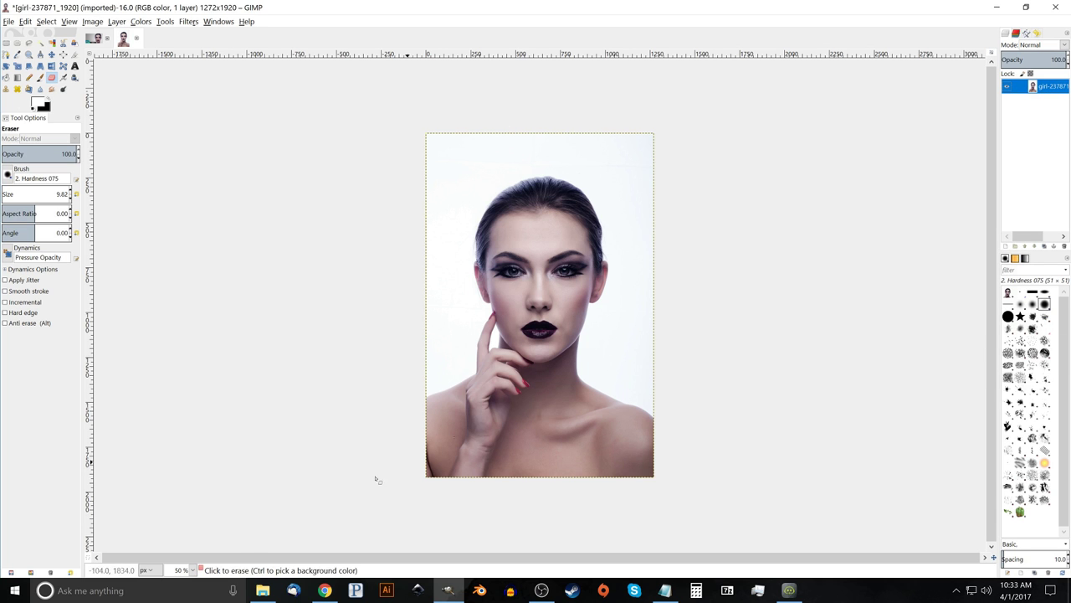
Drop the cracked-texture image onto the canvas as a layer, then undo it
left_click(270, 590)
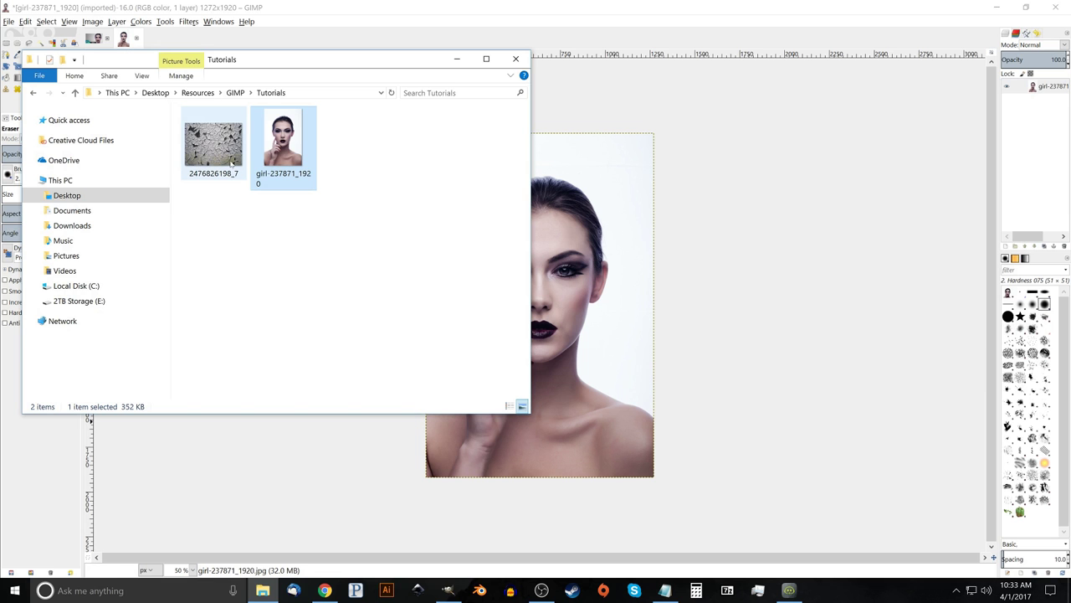
left_click_drag(224, 149, 635, 278)
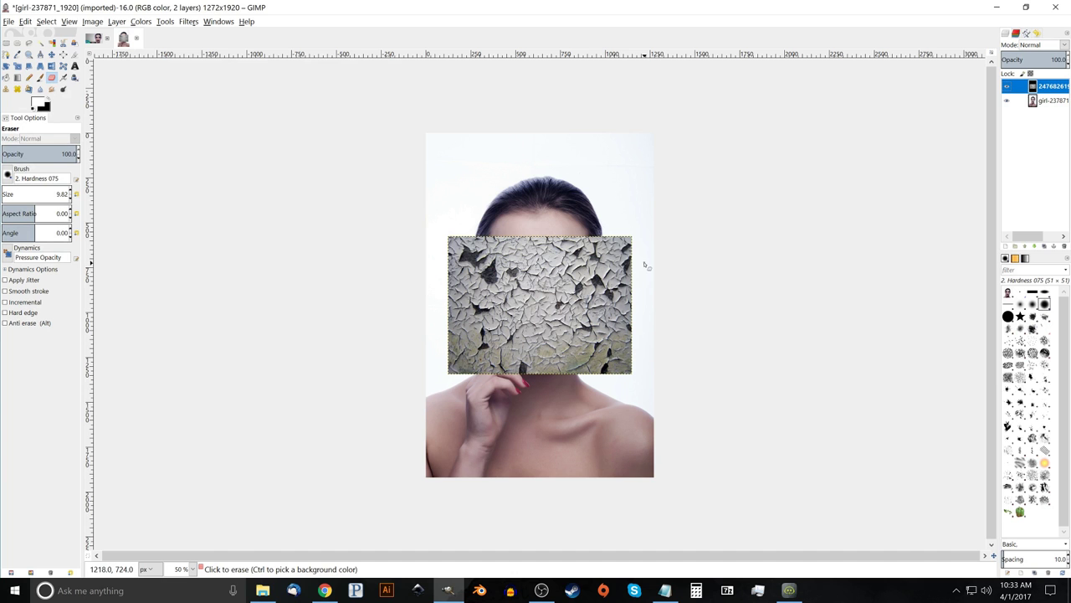
left_click(26, 21)
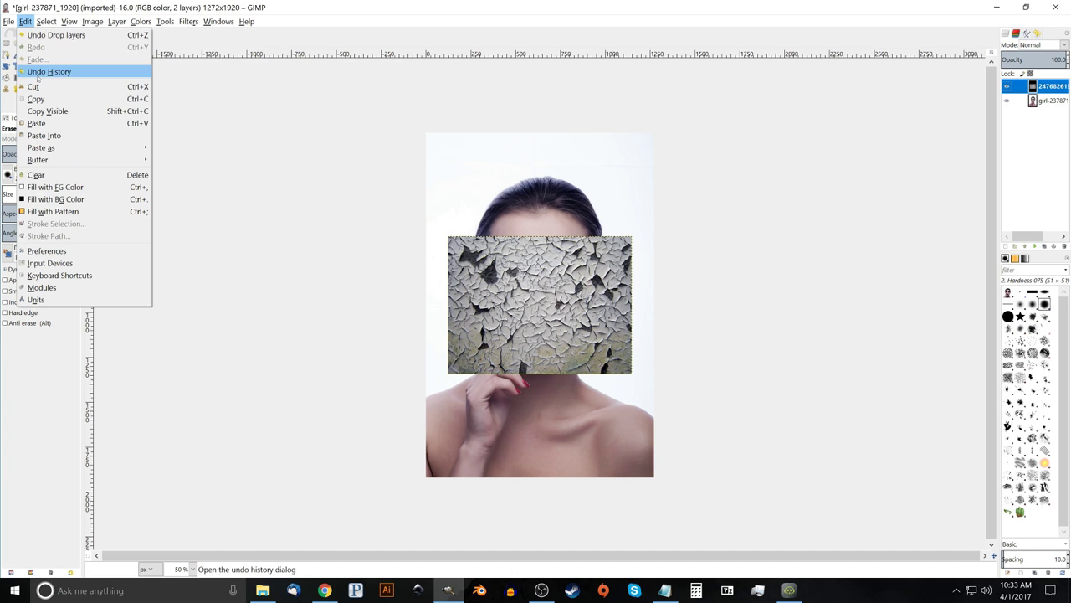
left_click(50, 35)
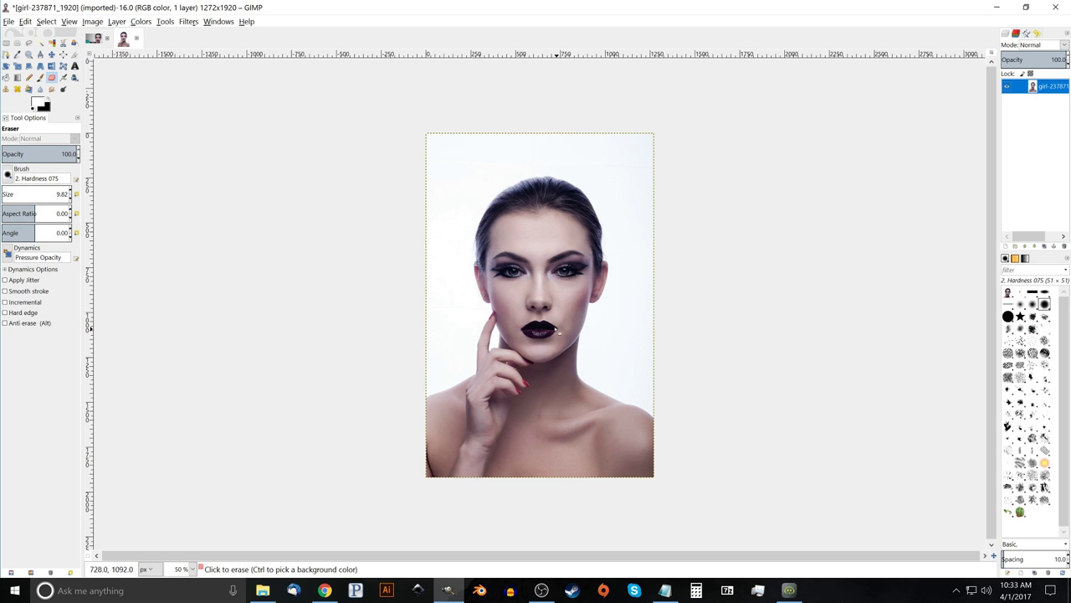
Scale the portrait to 848 × 1280 pixels by setting Height to 1280 with the chain linked
key("1")
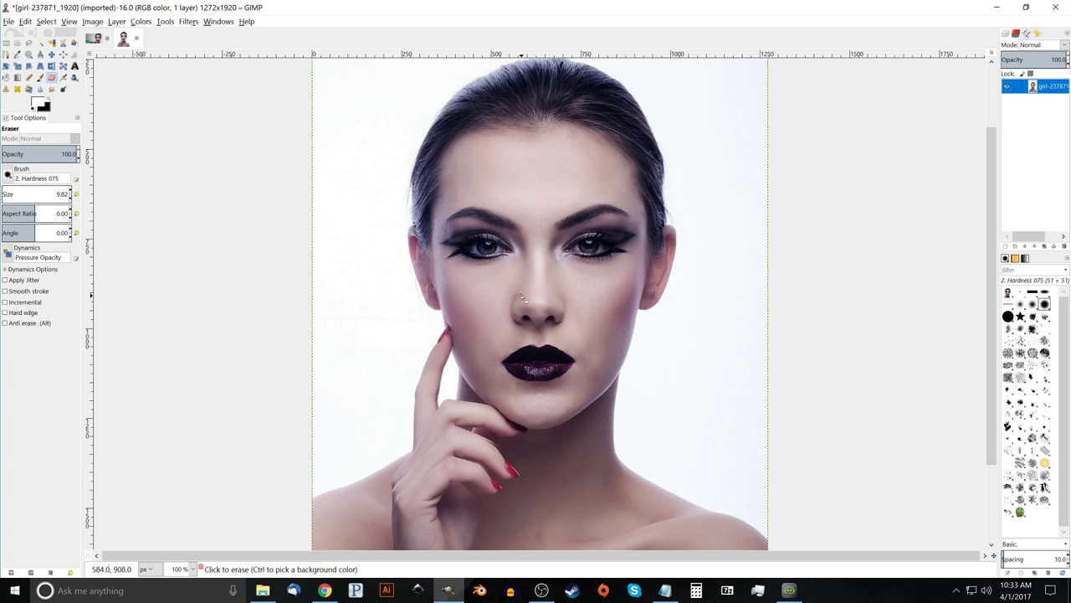
left_click(92, 22)
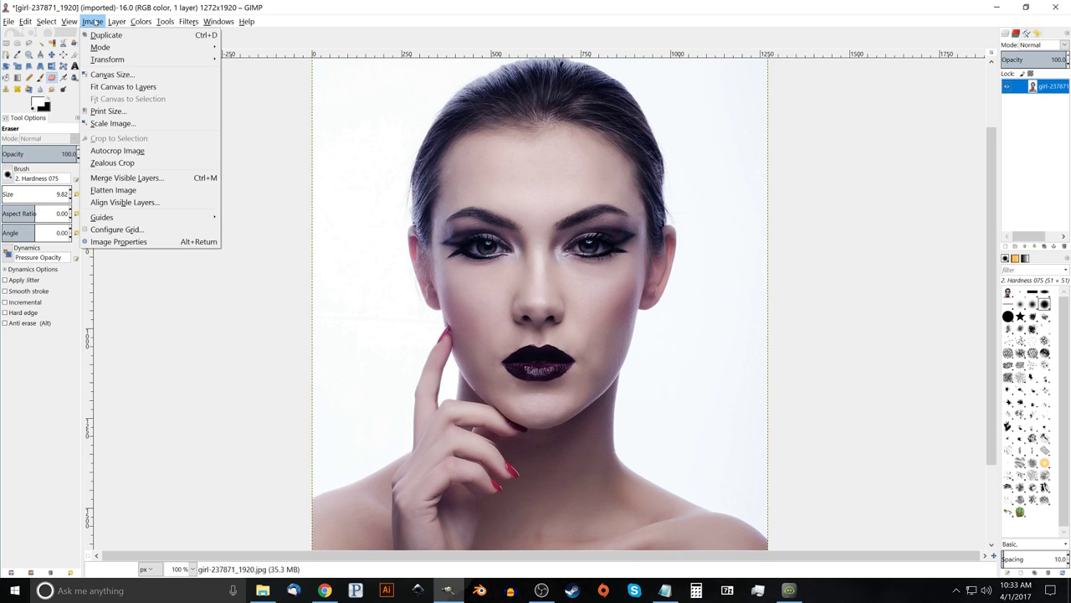
left_click(110, 123)
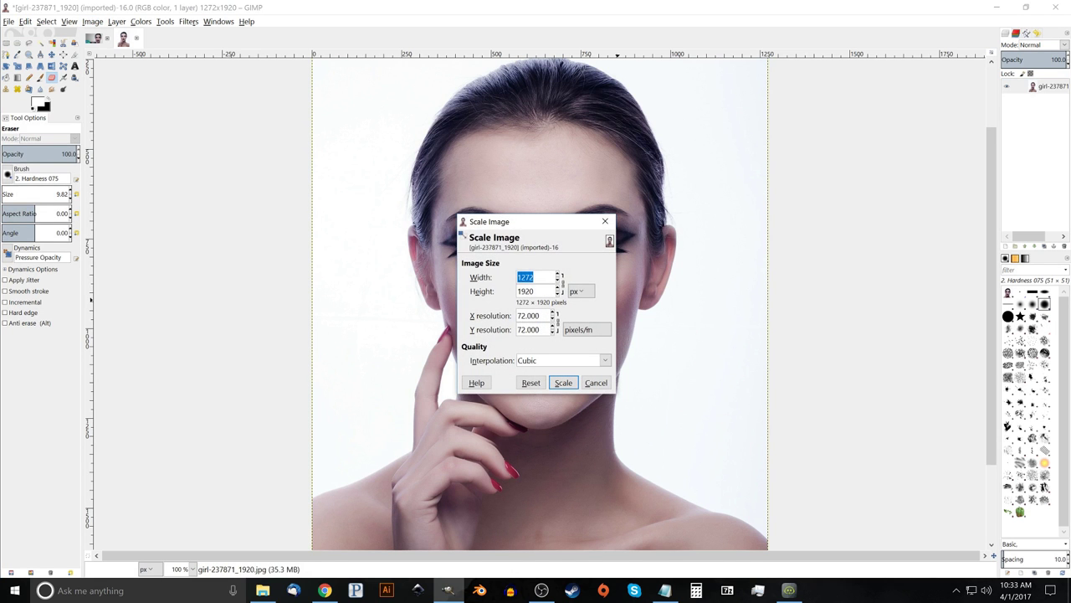
key("Tab")
type("1280")
key("shift+Tab")
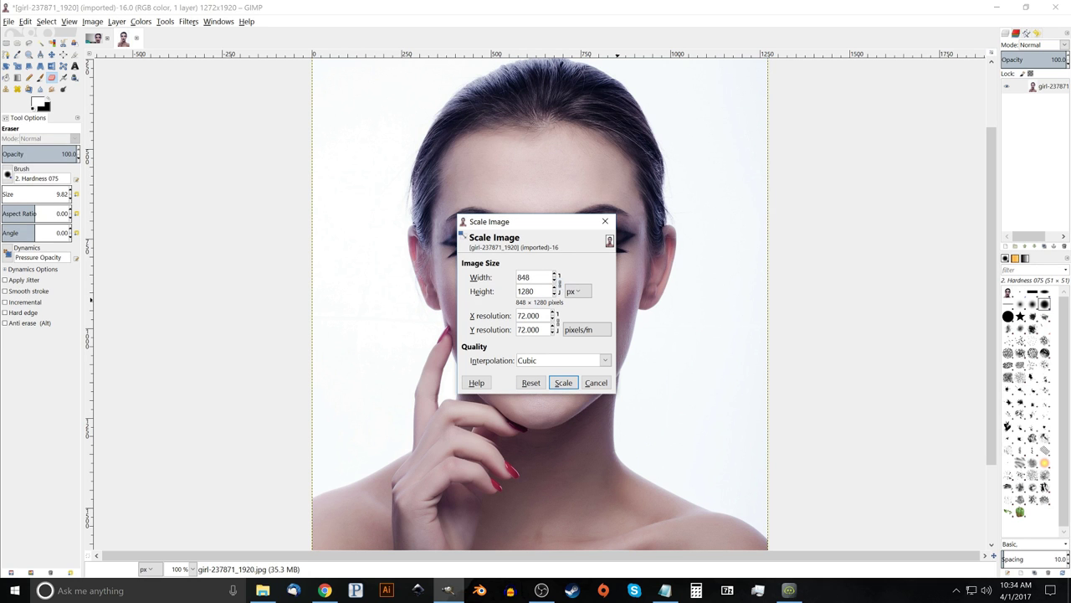
left_click(562, 382)
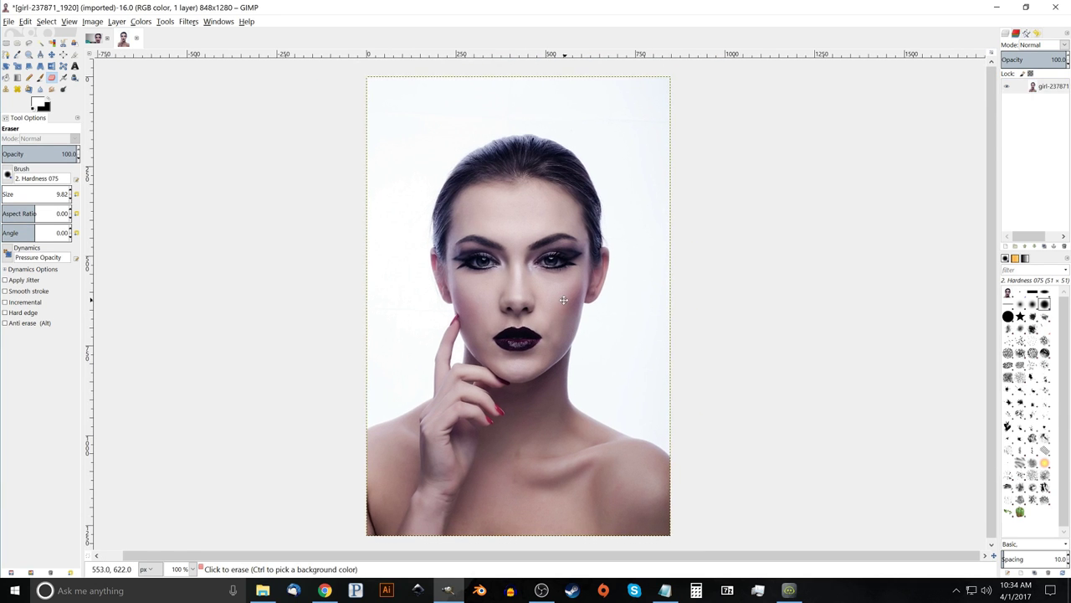
left_click(263, 590)
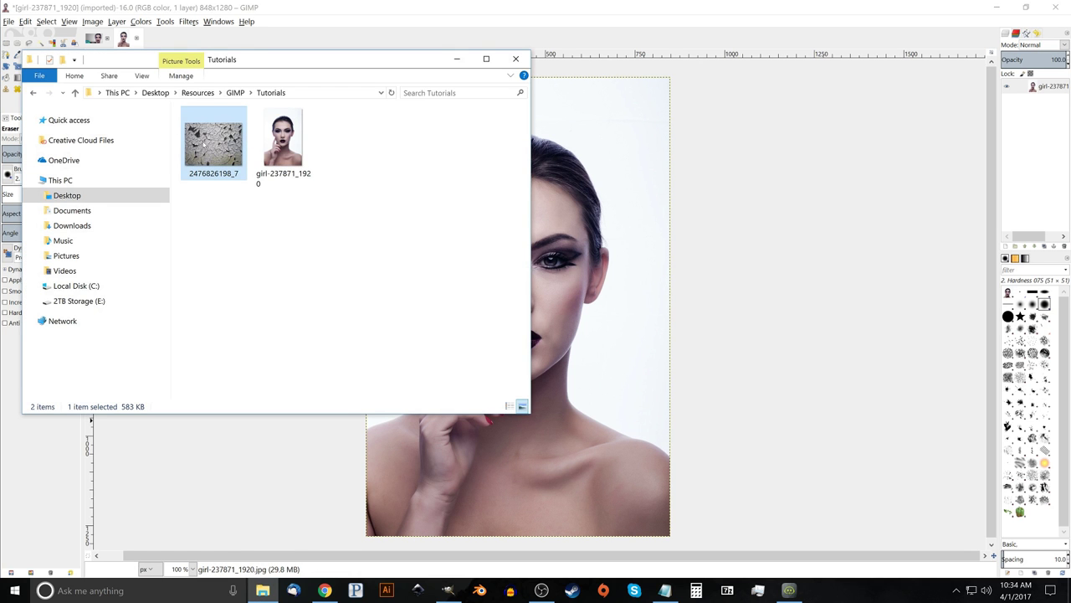
left_click_drag(204, 144, 611, 248)
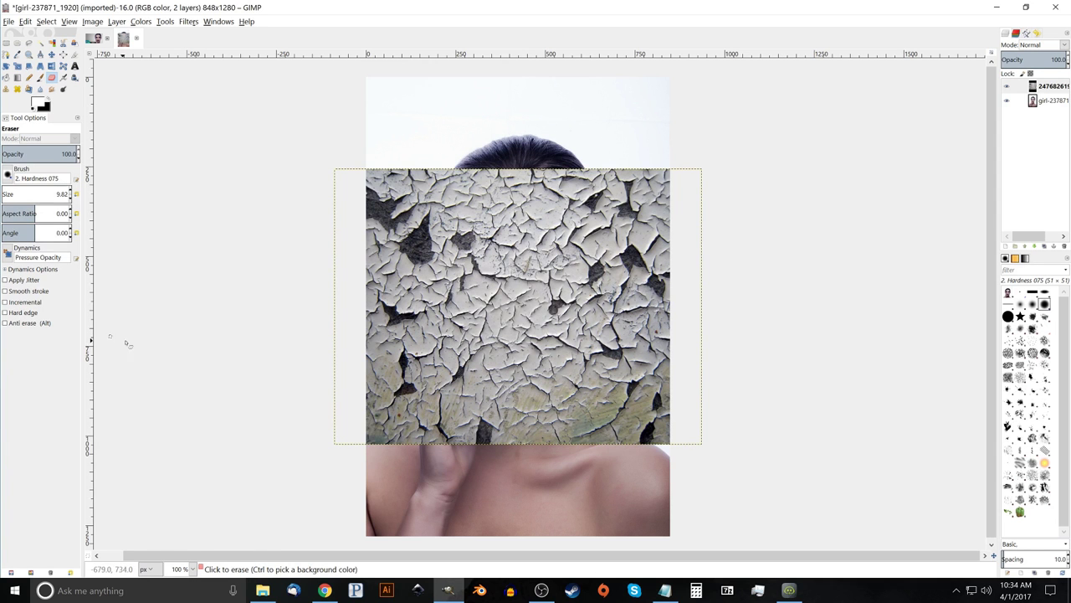
right_click(1041, 87)
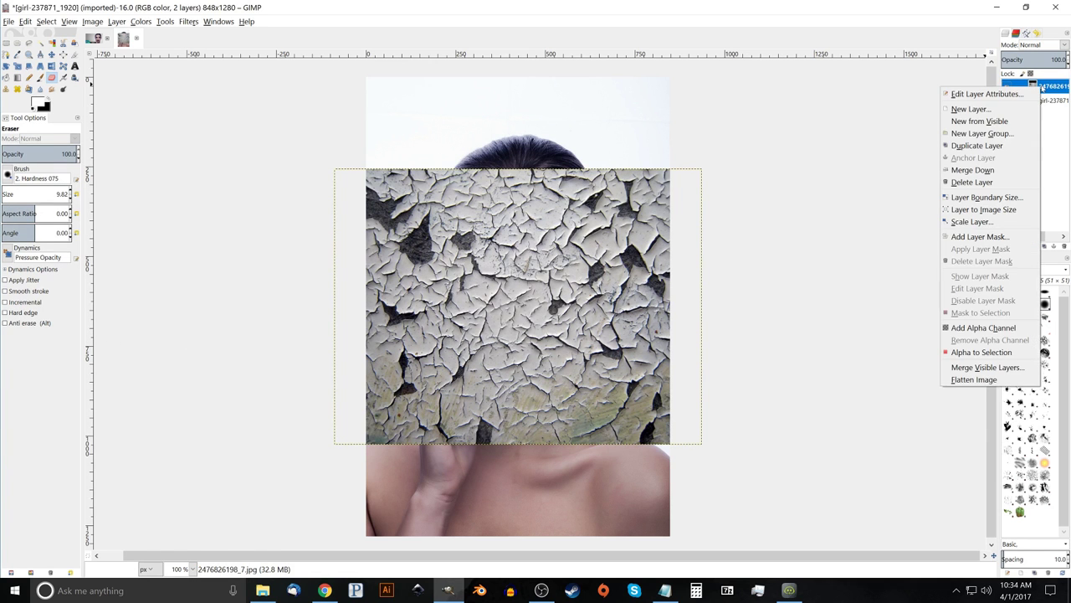
left_click(982, 328)
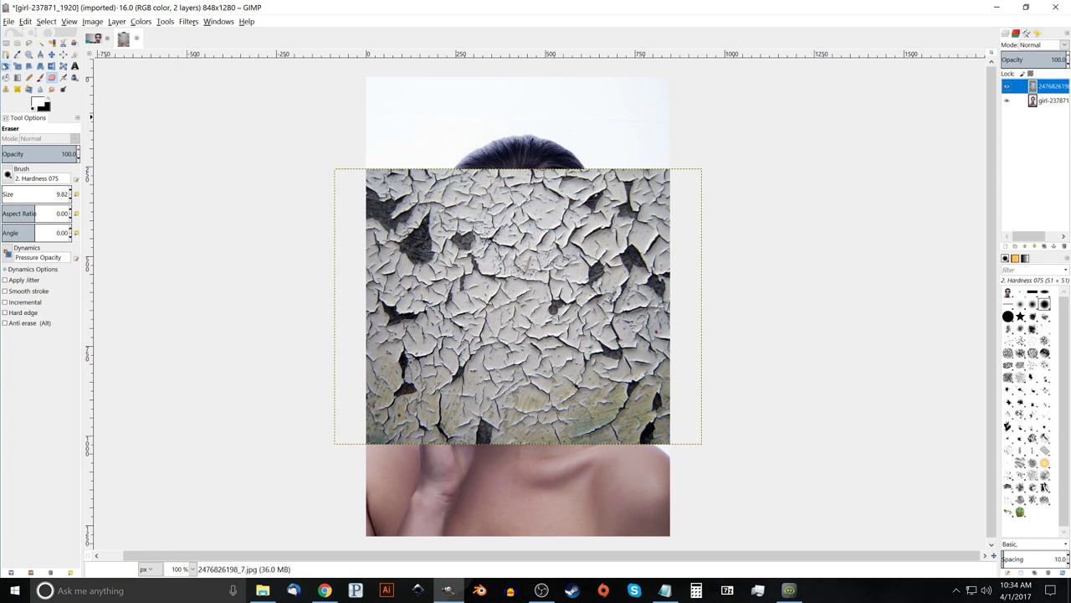
Rotate the texture layer about 90° so it stands upright over the portrait
left_click(6, 66)
mouse_move(661, 188)
left_mouse_down()
mouse_move(690, 237)
mouse_move(678, 400)
mouse_move(634, 451)
left_mouse_up()
left_click_drag(595, 391, 605, 399)
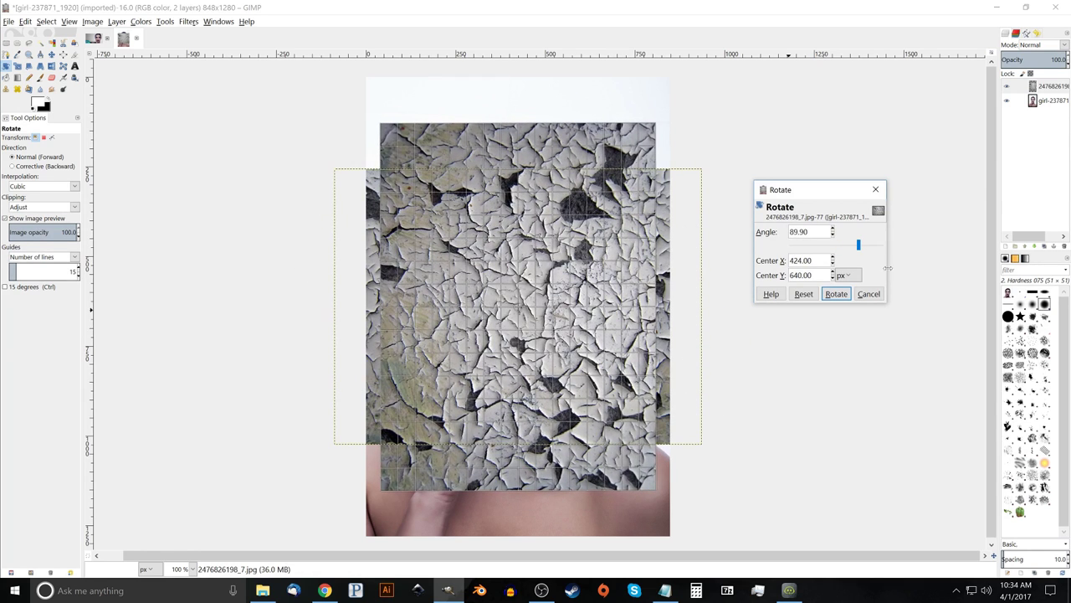
left_click(837, 294)
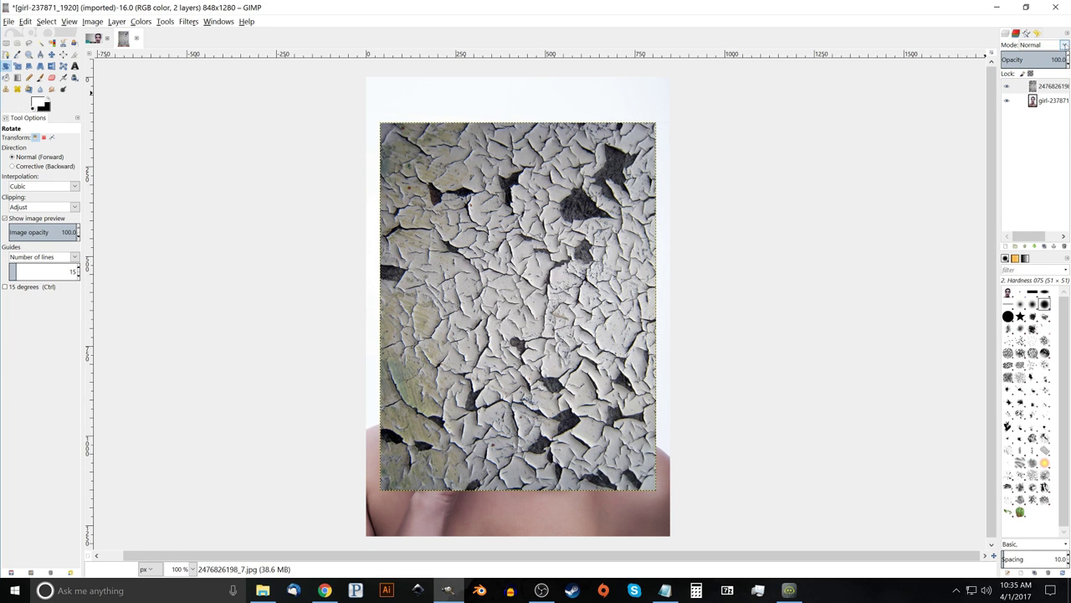
Set the texture layer to Multiply mode and shift it up and left over her face
left_click(1064, 45)
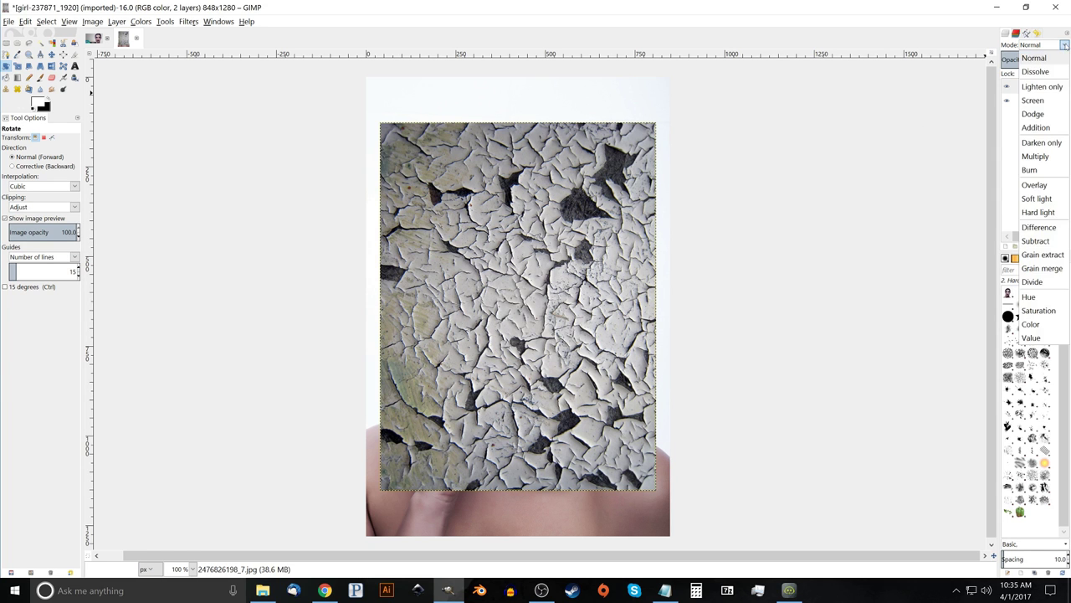
left_click(1046, 157)
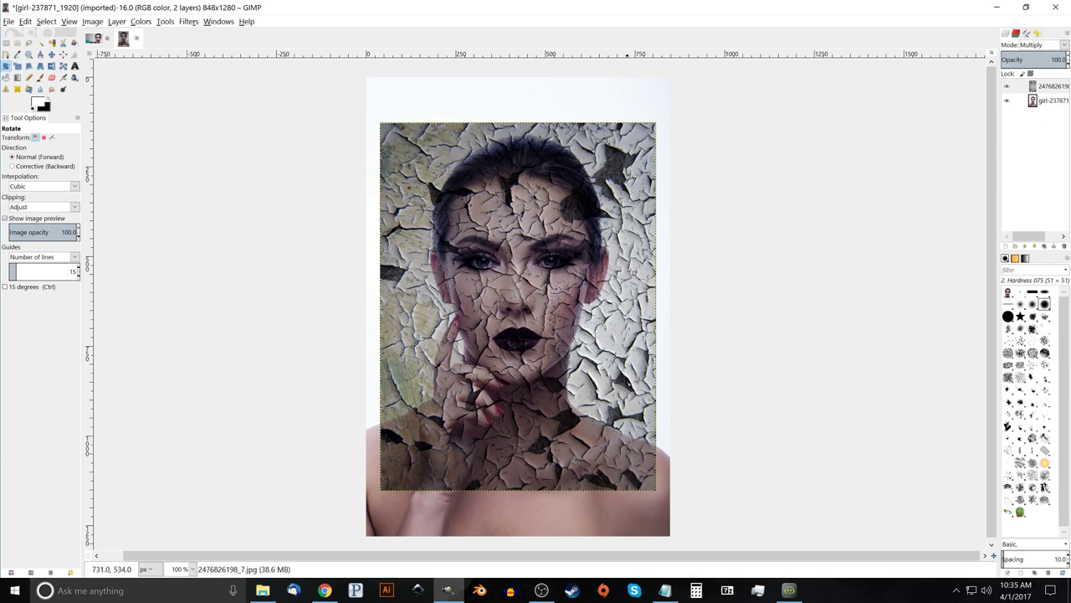
left_click(53, 57)
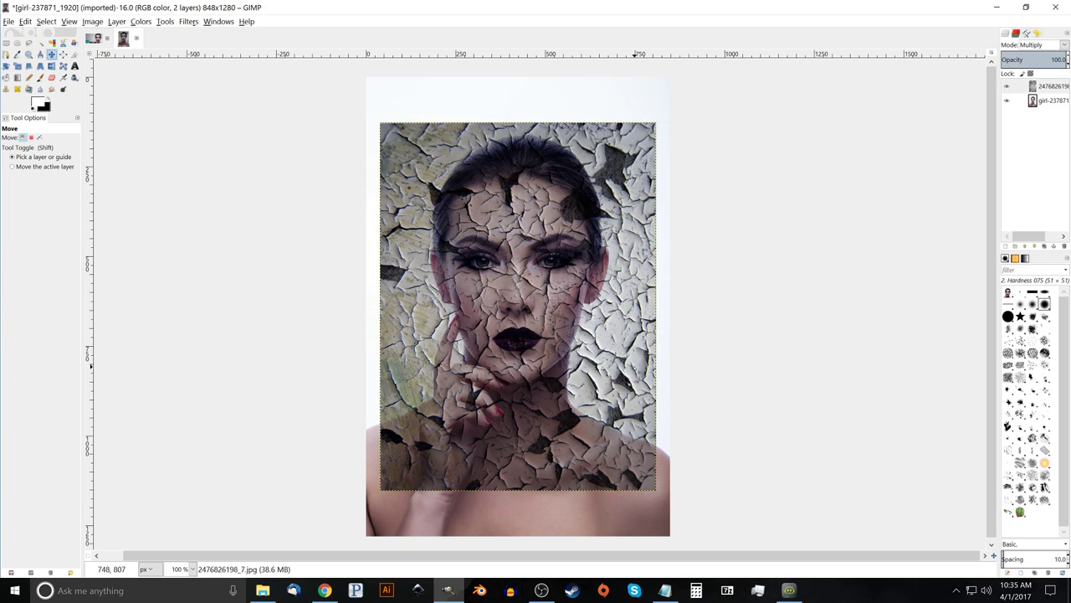
left_click_drag(635, 366, 595, 317)
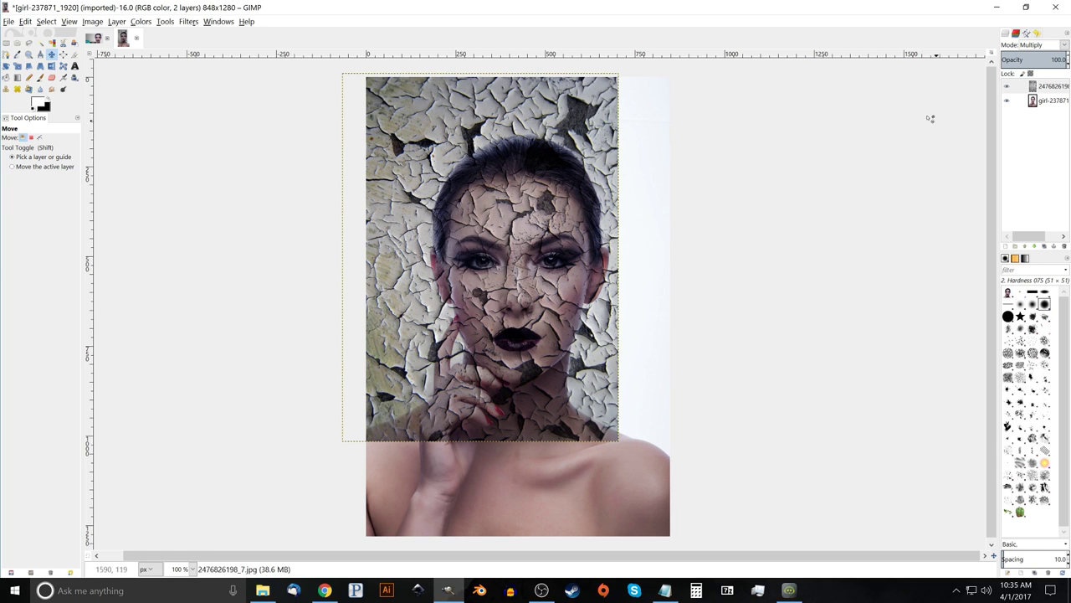
Select the white background by colour on the portrait layer, delete that area from the texture, then deselect
left_click(1053, 101)
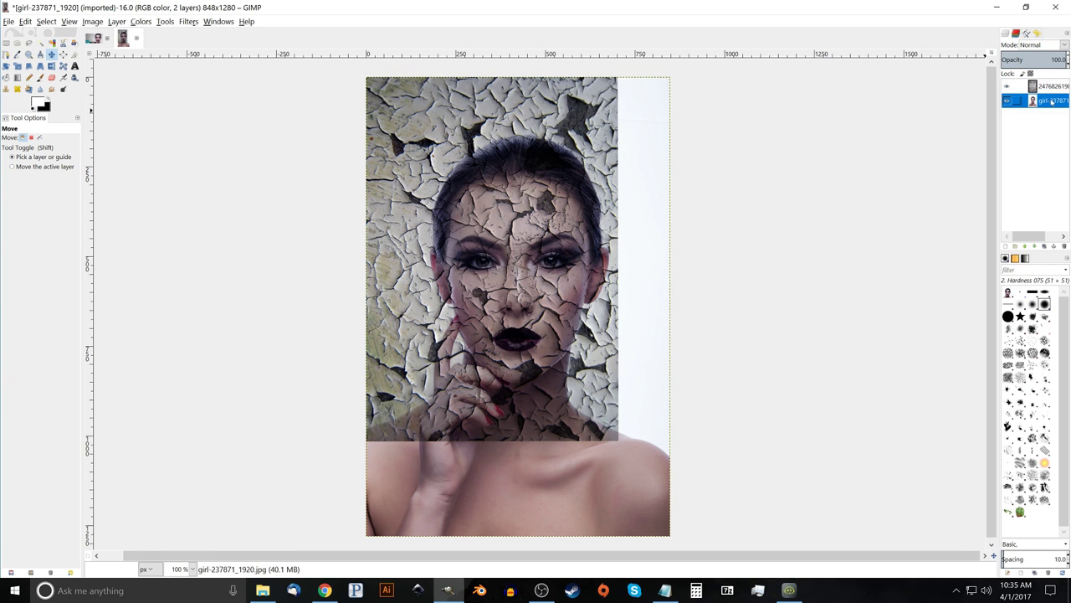
left_click(52, 43)
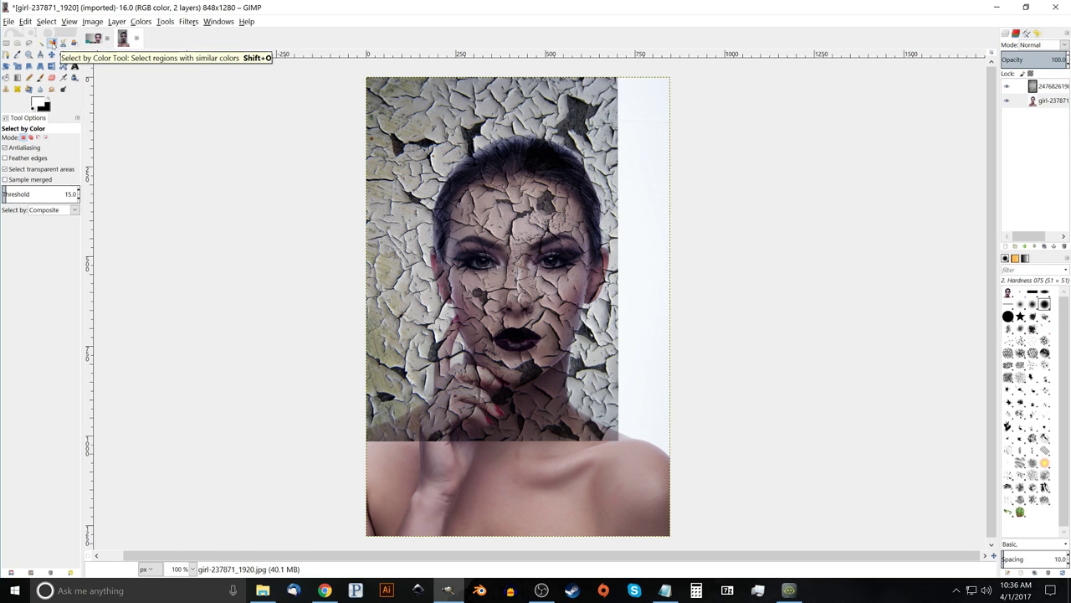
left_click(654, 165)
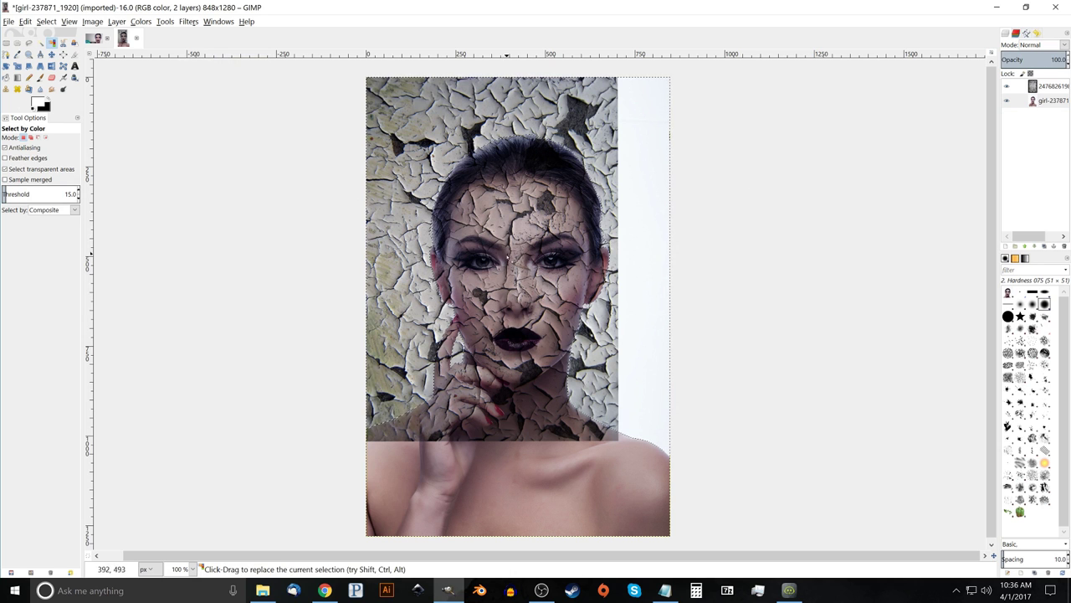
left_click(1052, 87)
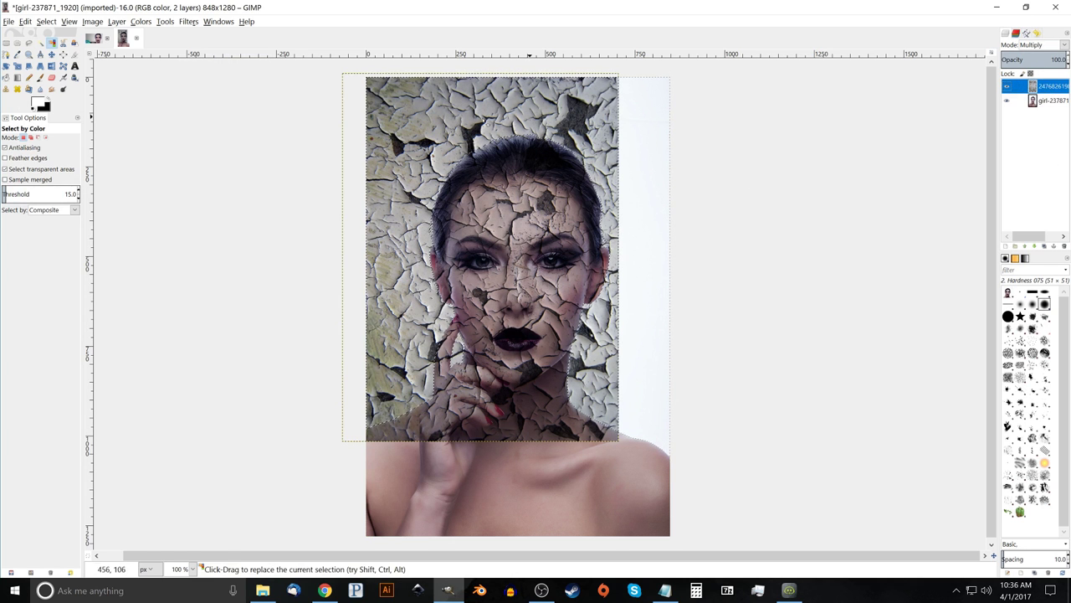
key("Delete")
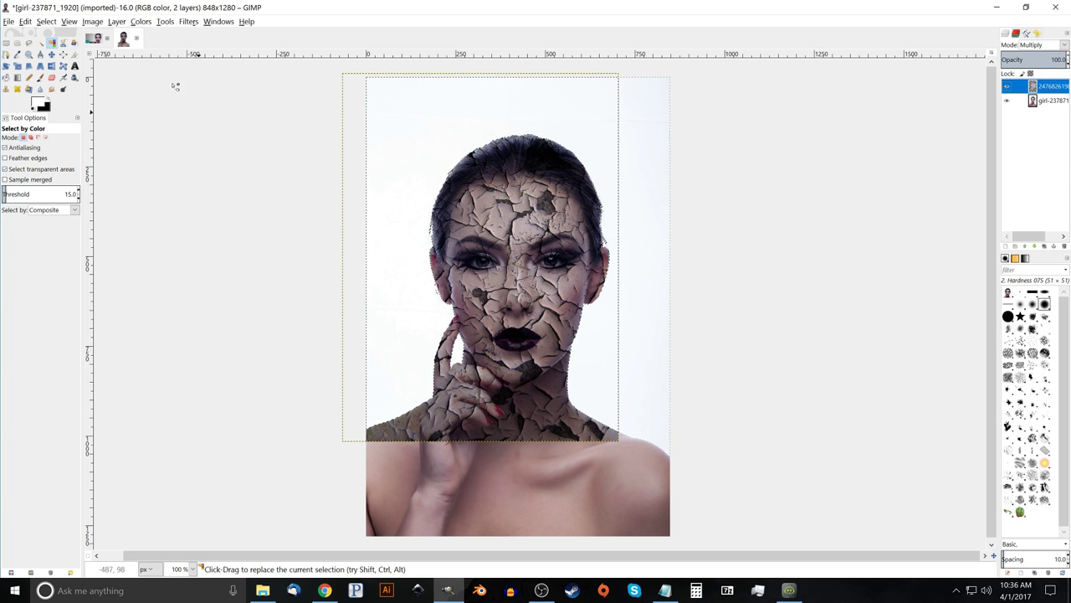
left_click(37, 23)
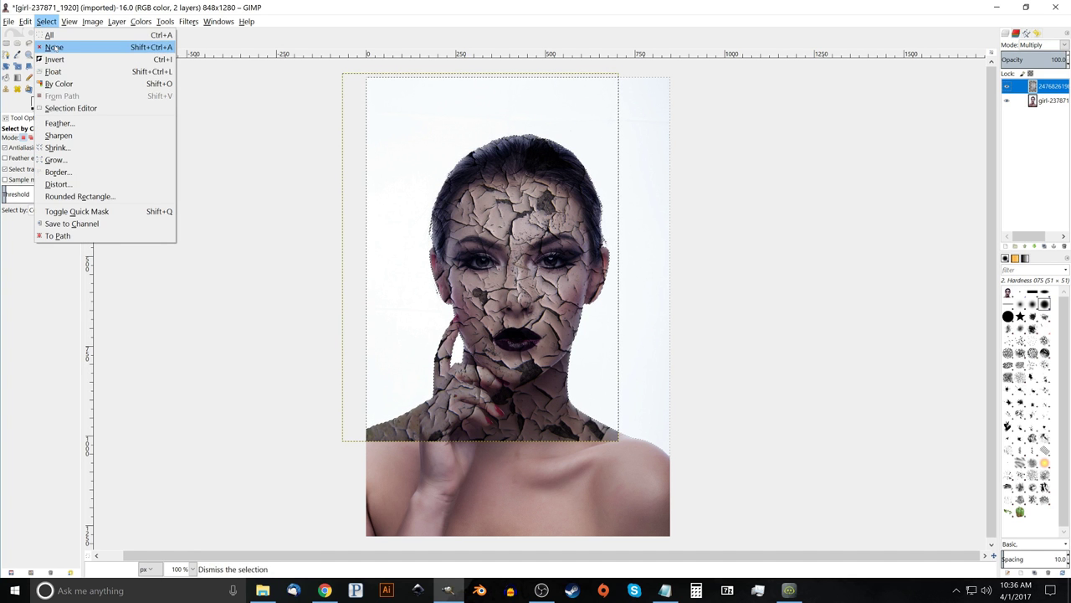
left_click(54, 48)
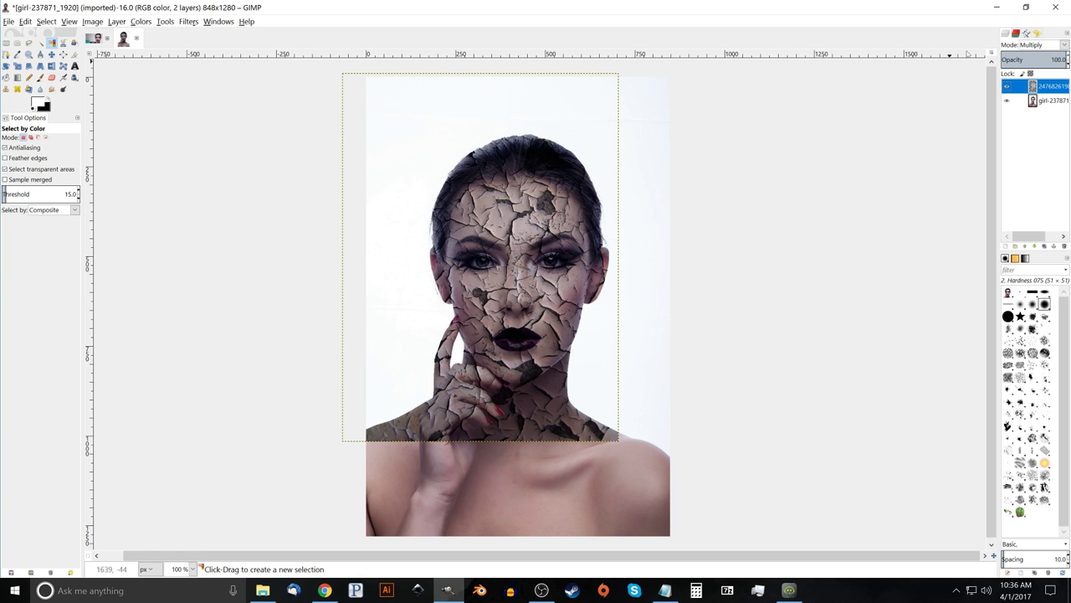
Toggle the texture layer's visibility to compare the portrait with and without cracks
left_click(1007, 87)
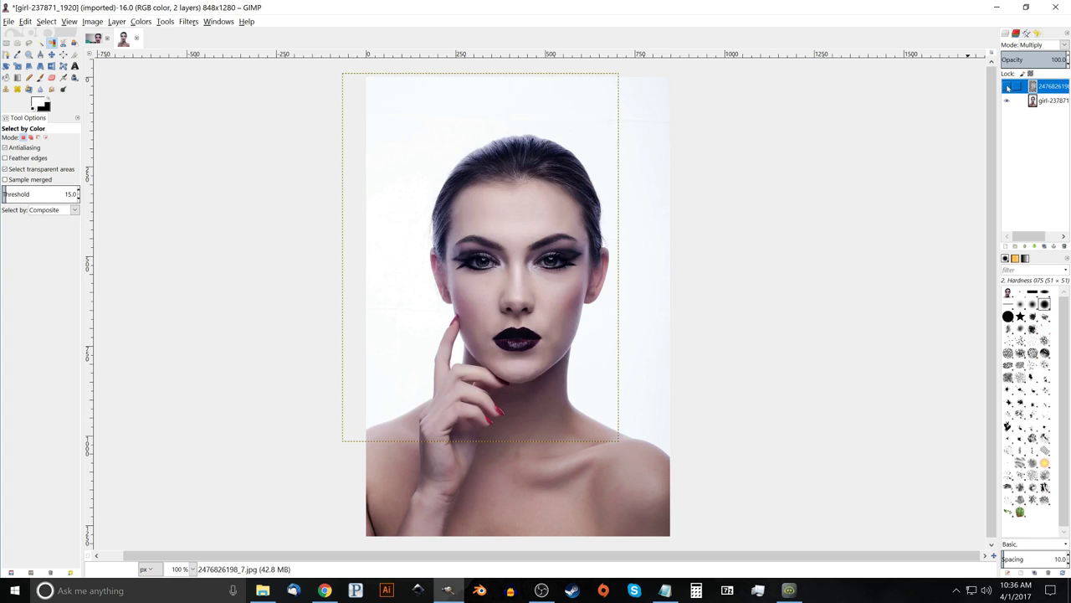
left_click(1008, 87)
left_click(1007, 88)
left_click(1008, 87)
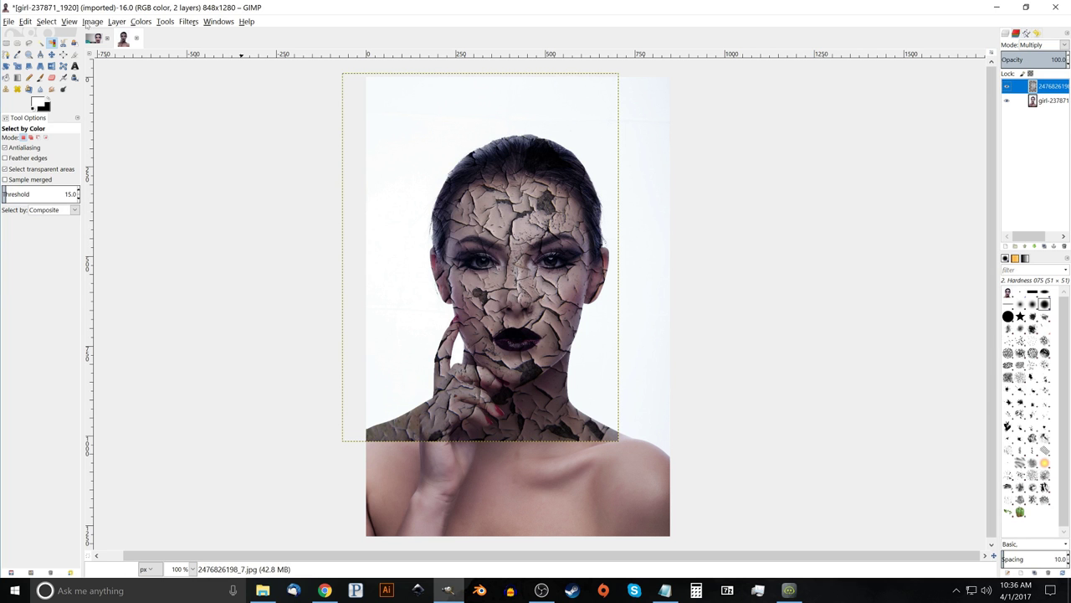
Brighten the texture layer with Curves, pulling the top-right point left to 208
left_click(139, 21)
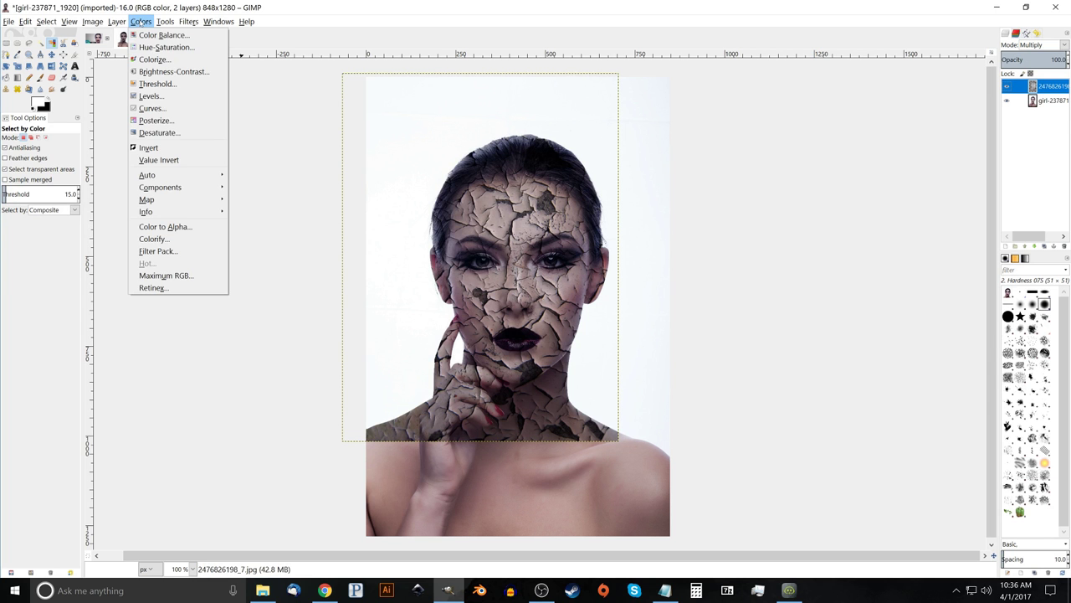
left_click(150, 108)
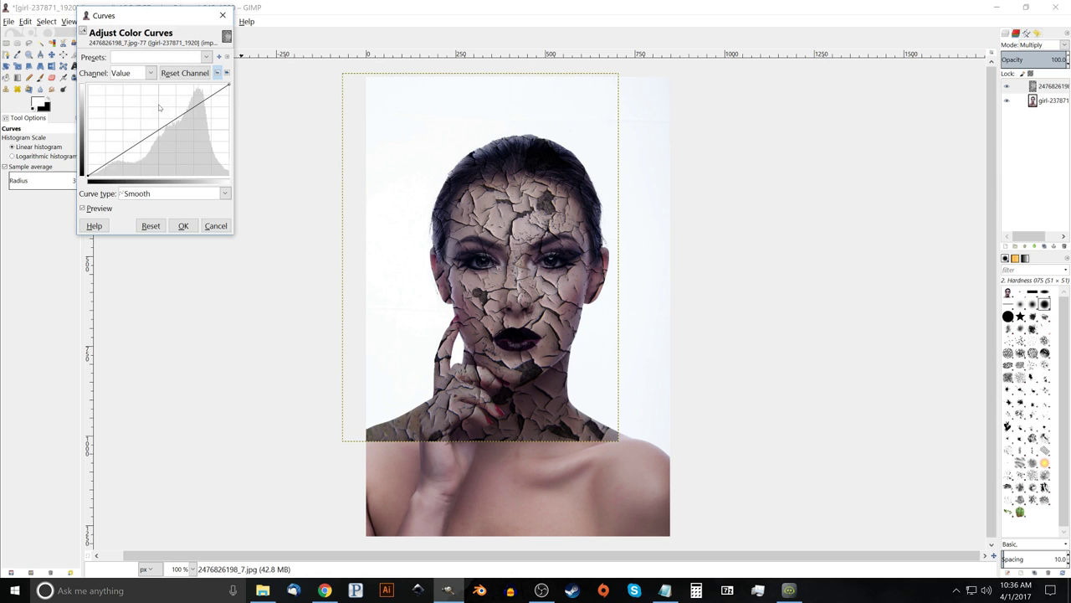
left_click(229, 84)
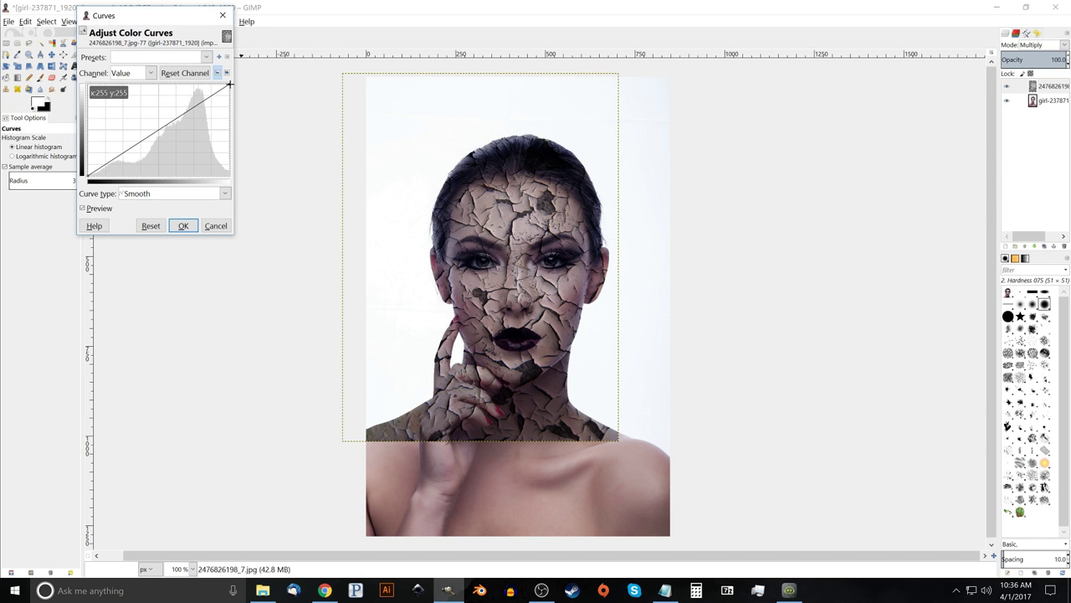
left_click_drag(229, 84, 210, 42)
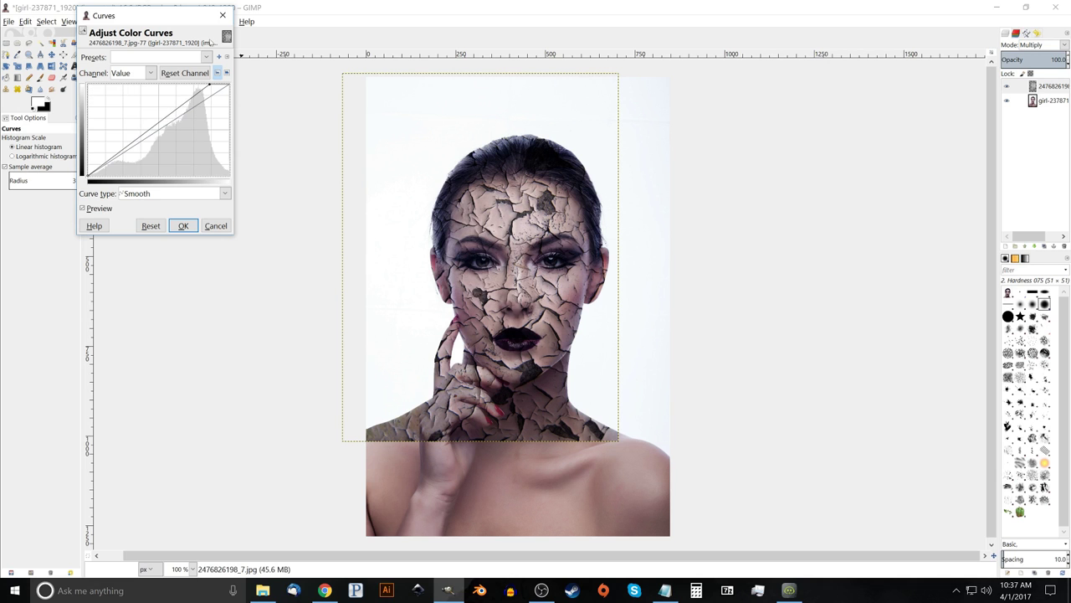
left_click(183, 227)
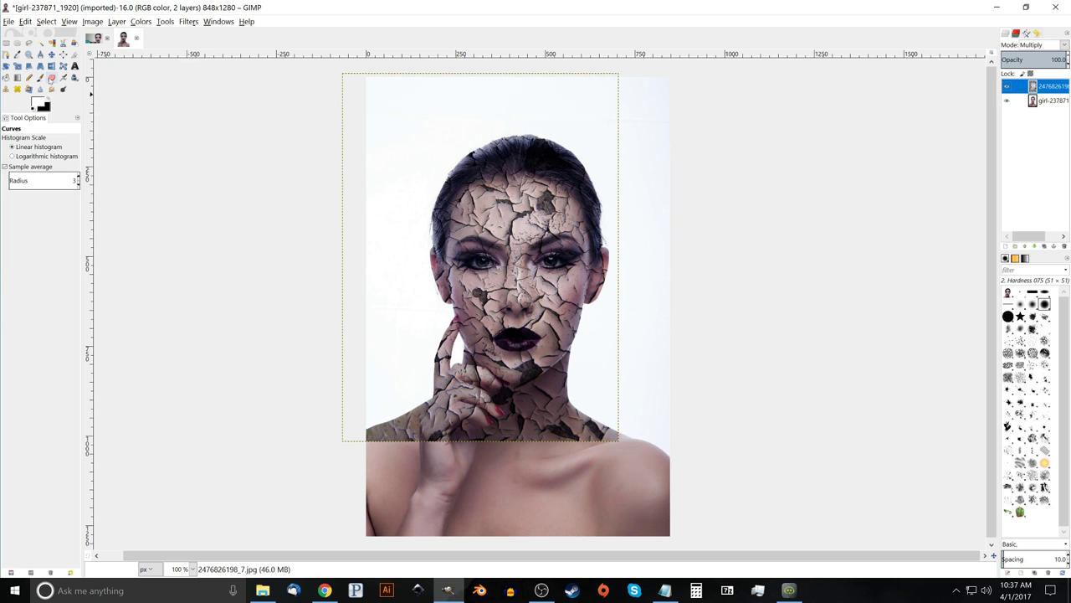
Erase the cracks from the top, crown and right side of the hair with a size-60 eraser
left_click(51, 78)
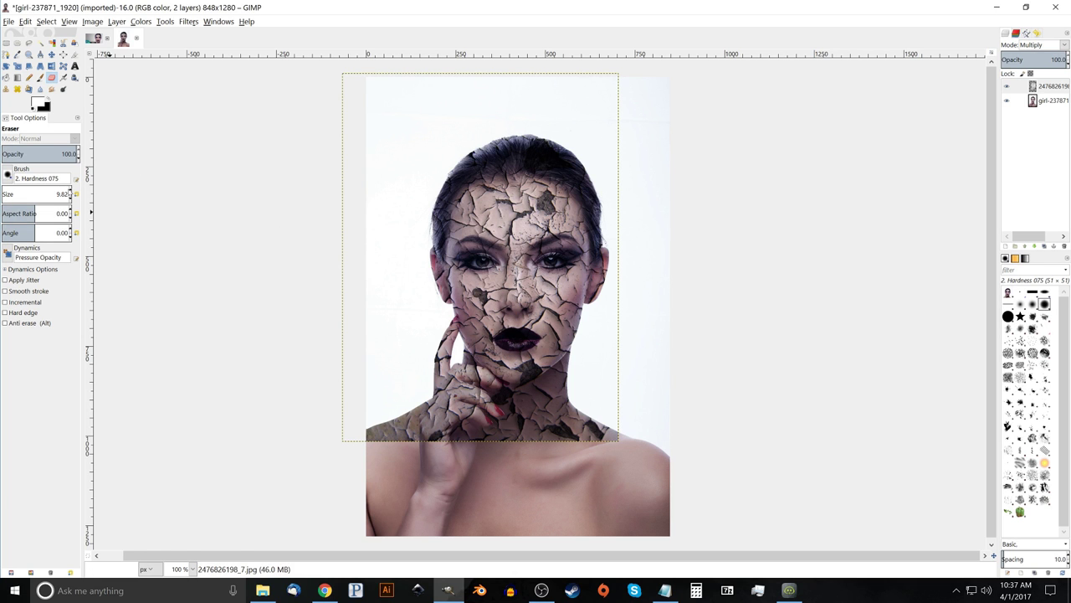
left_click_drag(34, 198, 73, 191)
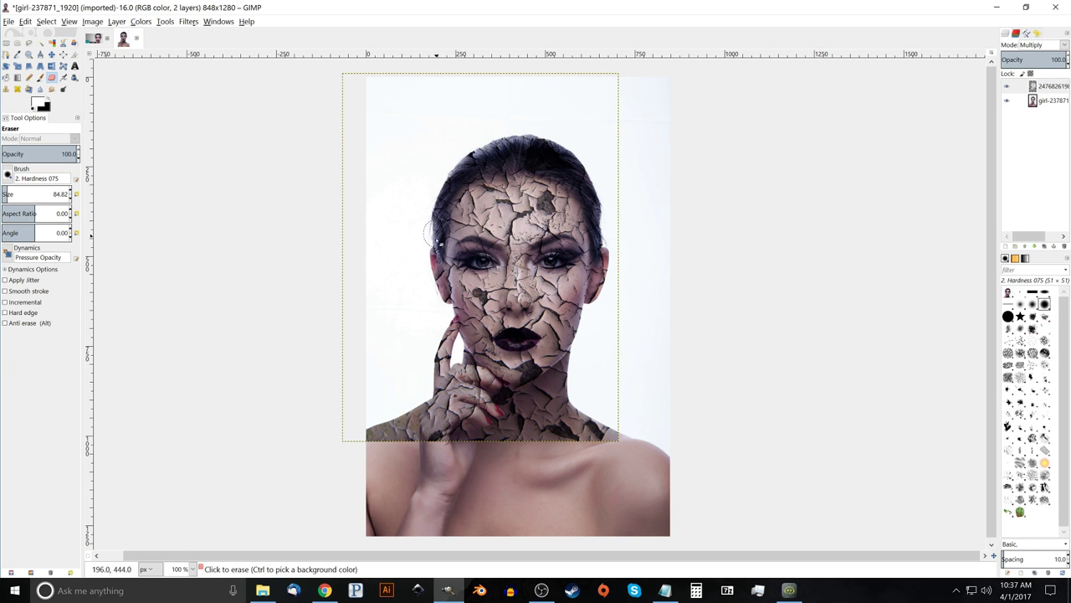
scroll(465, 239, "up", 3)
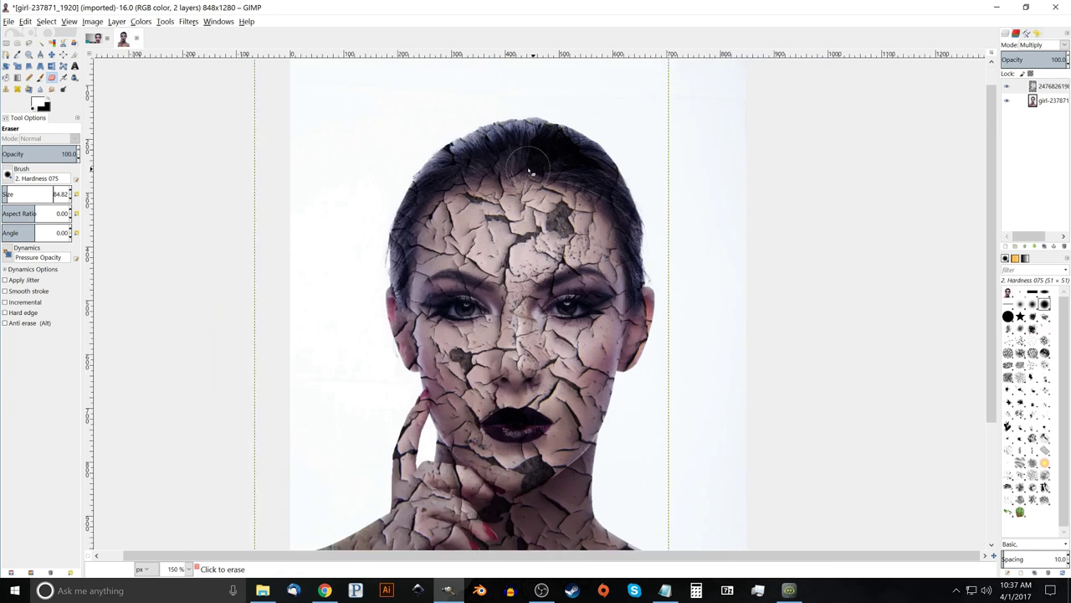
mouse_move(458, 134)
left_mouse_down()
mouse_move(443, 167)
mouse_move(473, 184)
mouse_move(381, 188)
mouse_move(311, 167)
mouse_move(267, 210)
mouse_move(251, 252)
mouse_move(285, 233)
mouse_move(232, 381)
left_mouse_up()
mouse_move(533, 118)
left_mouse_down()
mouse_move(551, 98)
mouse_move(446, 81)
mouse_move(286, 135)
mouse_move(495, 98)
mouse_move(669, 113)
mouse_move(621, 154)
mouse_move(549, 140)
mouse_move(570, 148)
mouse_move(600, 151)
mouse_move(523, 118)
mouse_move(517, 127)
mouse_move(604, 140)
mouse_move(758, 197)
mouse_move(661, 143)
mouse_move(683, 181)
mouse_move(574, 137)
mouse_move(658, 157)
left_mouse_up()
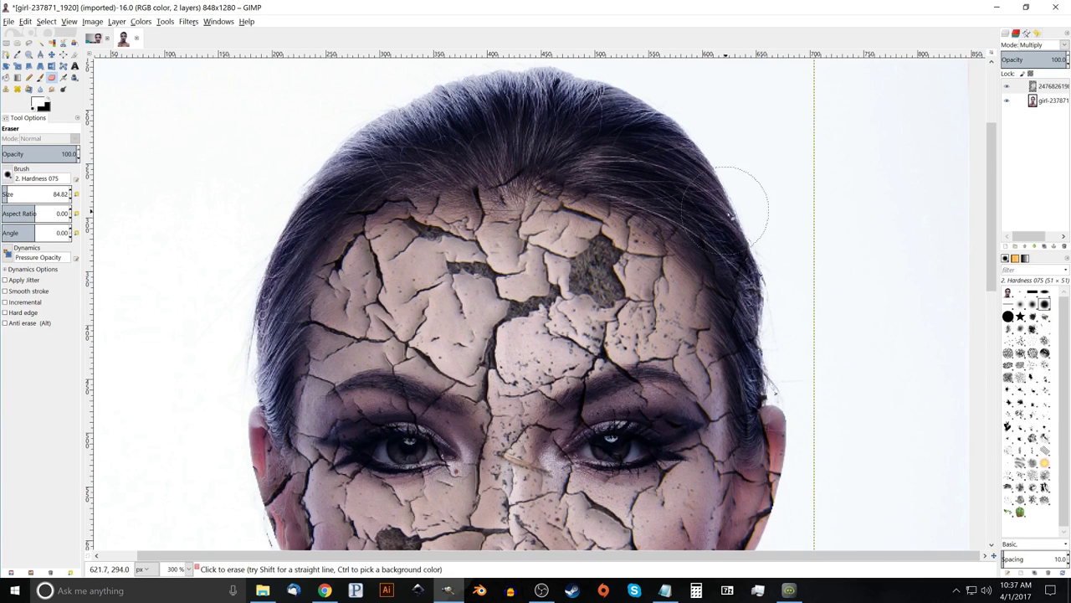
mouse_move(812, 306)
left_mouse_down()
mouse_move(708, 138)
mouse_move(655, 105)
mouse_move(712, 222)
mouse_move(656, 110)
mouse_move(684, 197)
mouse_move(667, 182)
mouse_move(655, 138)
mouse_move(696, 244)
mouse_move(693, 210)
mouse_move(687, 231)
mouse_move(677, 202)
mouse_move(679, 243)
mouse_move(694, 259)
mouse_move(709, 332)
mouse_move(693, 416)
mouse_move(695, 332)
mouse_move(677, 421)
left_mouse_up()
Erase the cracks from the neck, right shoulder and along the finger
scroll(736, 251, "down", 10)
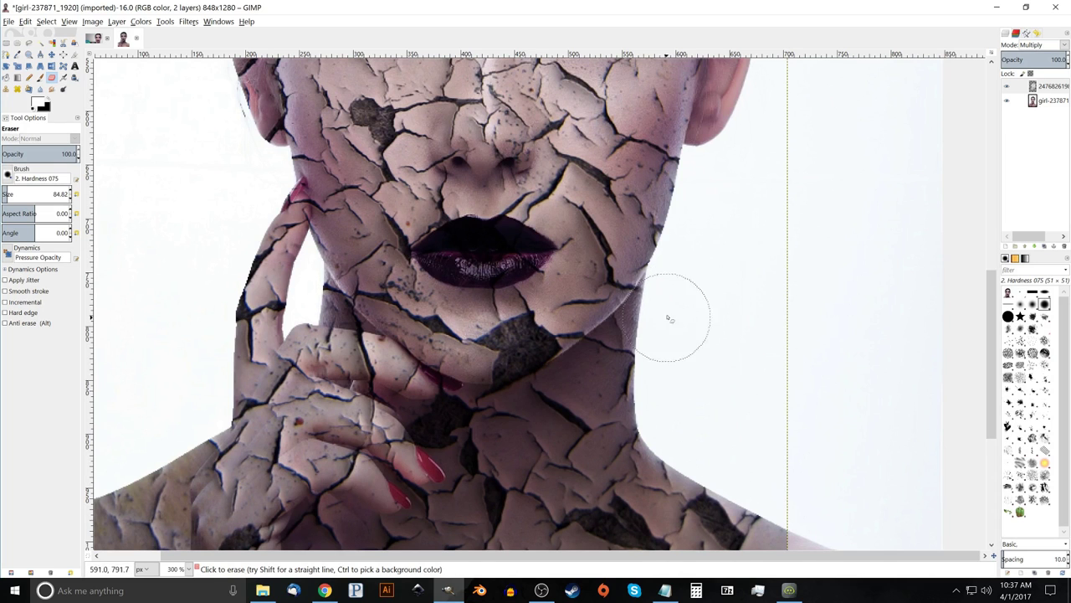
mouse_move(655, 330)
left_mouse_down()
mouse_move(572, 415)
mouse_move(513, 430)
mouse_move(553, 401)
mouse_move(537, 417)
mouse_move(469, 430)
mouse_move(508, 429)
left_mouse_up()
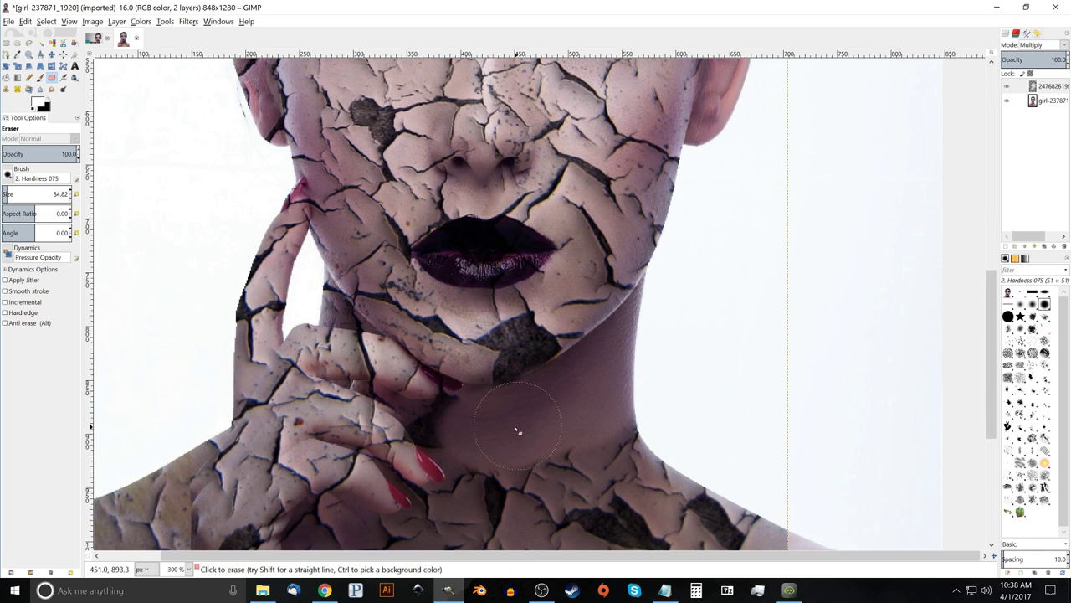
scroll(670, 418, "down", 3)
scroll(670, 418, "left", 2)
mouse_move(749, 264)
left_mouse_down()
mouse_move(502, 393)
mouse_move(748, 279)
mouse_move(929, 382)
mouse_move(368, 418)
mouse_move(184, 381)
mouse_move(221, 343)
mouse_move(418, 327)
mouse_move(368, 301)
mouse_move(377, 318)
left_mouse_up()
scroll(443, 365, "up", 2)
scroll(444, 366, "left", 1)
mouse_move(528, 339)
left_mouse_down()
mouse_move(425, 285)
mouse_move(404, 258)
mouse_move(397, 235)
mouse_move(430, 271)
mouse_move(405, 243)
mouse_move(404, 223)
mouse_move(445, 290)
mouse_move(439, 283)
mouse_move(515, 333)
mouse_move(481, 369)
mouse_move(301, 276)
left_mouse_up()
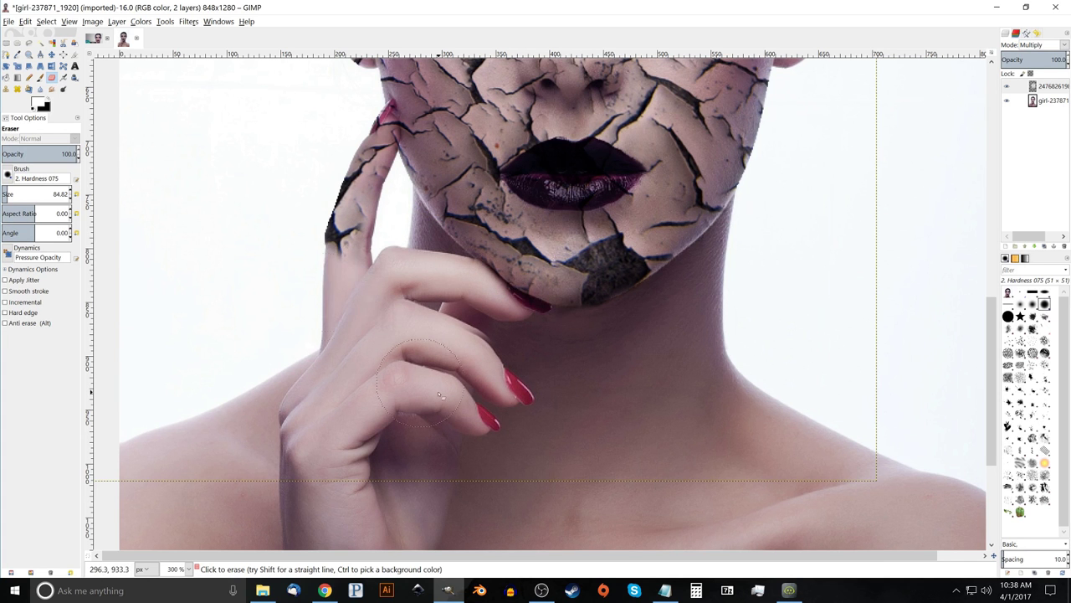
scroll(310, 419, "up", 3)
mouse_move(309, 418)
left_mouse_down()
mouse_move(309, 312)
mouse_move(319, 304)
mouse_move(326, 325)
mouse_move(328, 315)
mouse_move(318, 350)
left_mouse_up()
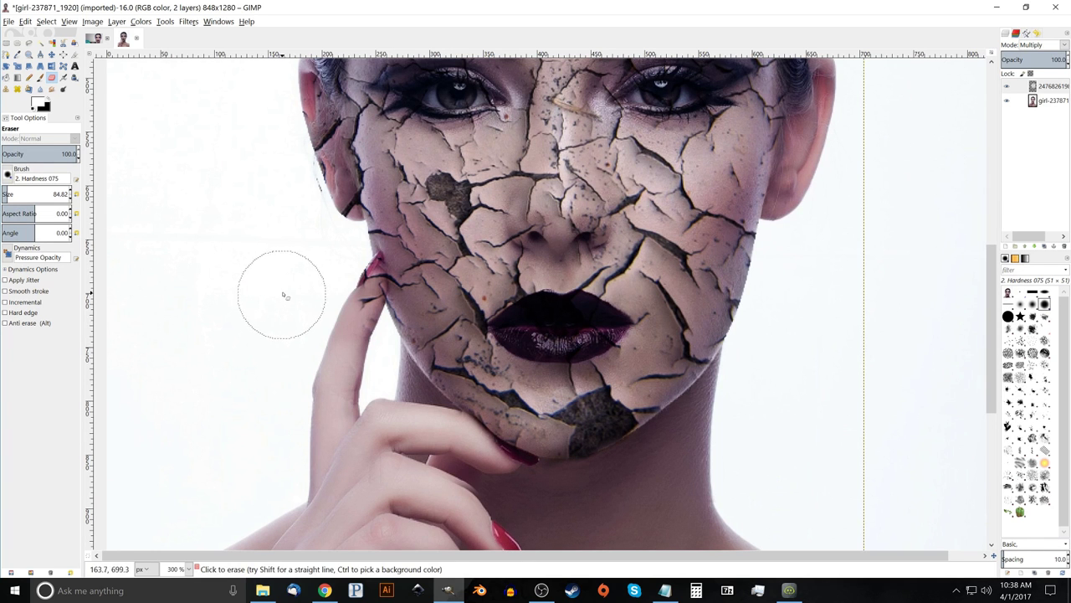
Erase the remaining cracks up the finger, on the left ear and the cheek edge
key("bracketleft")
key("bracketleft")
key("bracketleft")
key("bracketleft")
key("bracketleft")
key("bracketleft")
key("bracketleft")
key("bracketleft")
key("bracketleft")
key("bracketleft")
key("bracketleft")
key("bracketleft")
key("bracketleft")
key("bracketleft")
key("bracketleft")
key("bracketleft")
key("bracketleft")
key("bracketleft")
key("bracketleft")
key("bracketleft")
key("bracketleft")
key("bracketleft")
key("bracketleft")
key("bracketleft")
key("bracketleft")
key("bracketleft")
key("bracketleft")
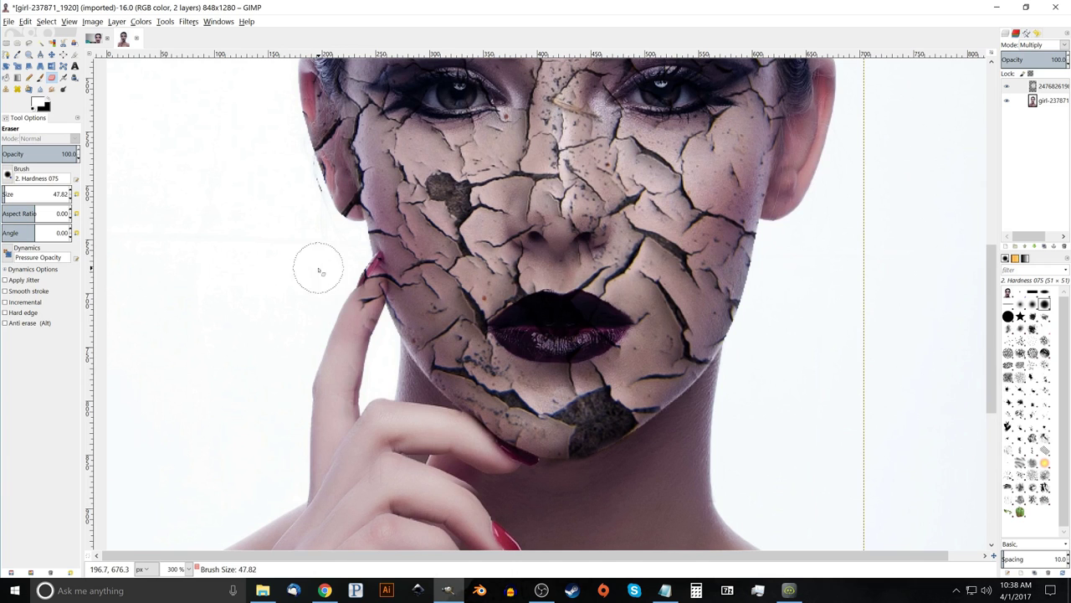
left_click_drag(364, 335, 372, 304)
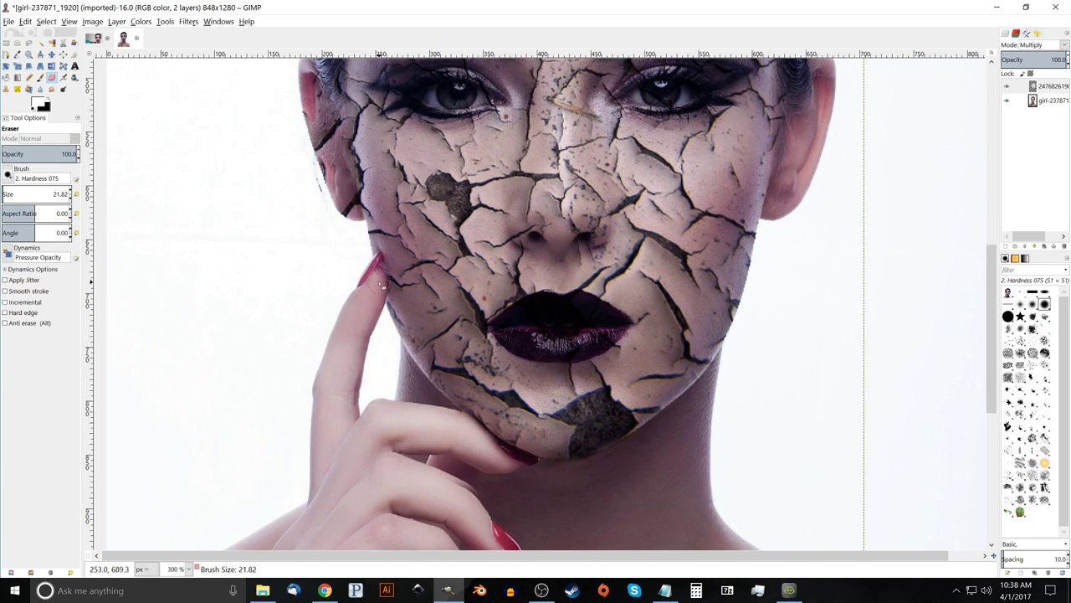
scroll(364, 353, "up", 2)
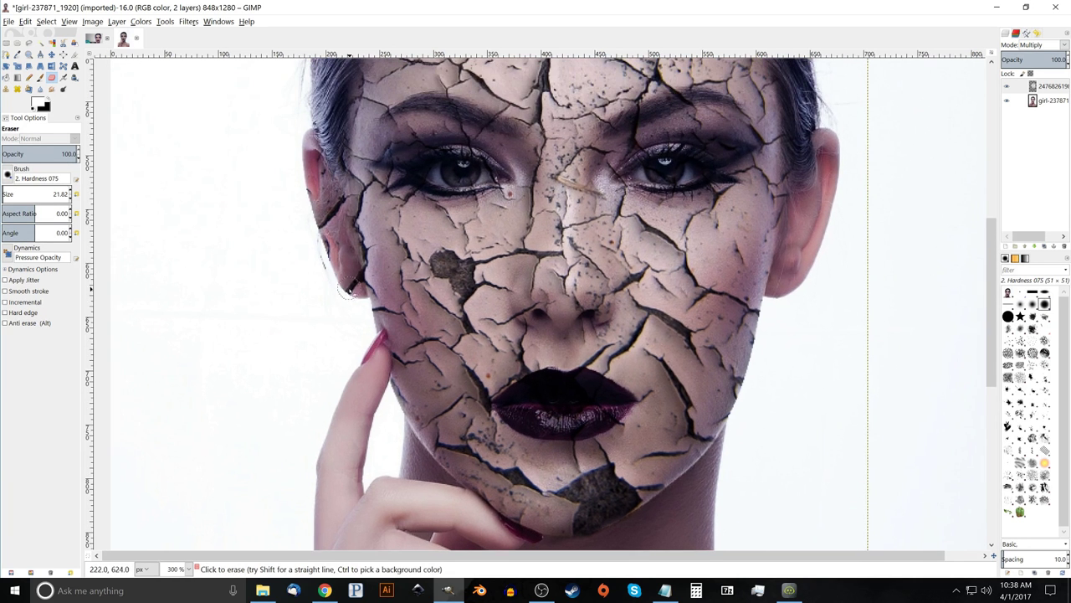
key("bracketright")
key("bracketright")
key("bracketright")
key("bracketright")
key("bracketright")
key("bracketright")
key("bracketright")
key("bracketright")
key("bracketright")
key("bracketright")
key("bracketright")
key("bracketright")
key("bracketright")
key("bracketright")
key("bracketright")
key("bracketright")
key("bracketright")
key("bracketright")
key("bracketright")
key("bracketright")
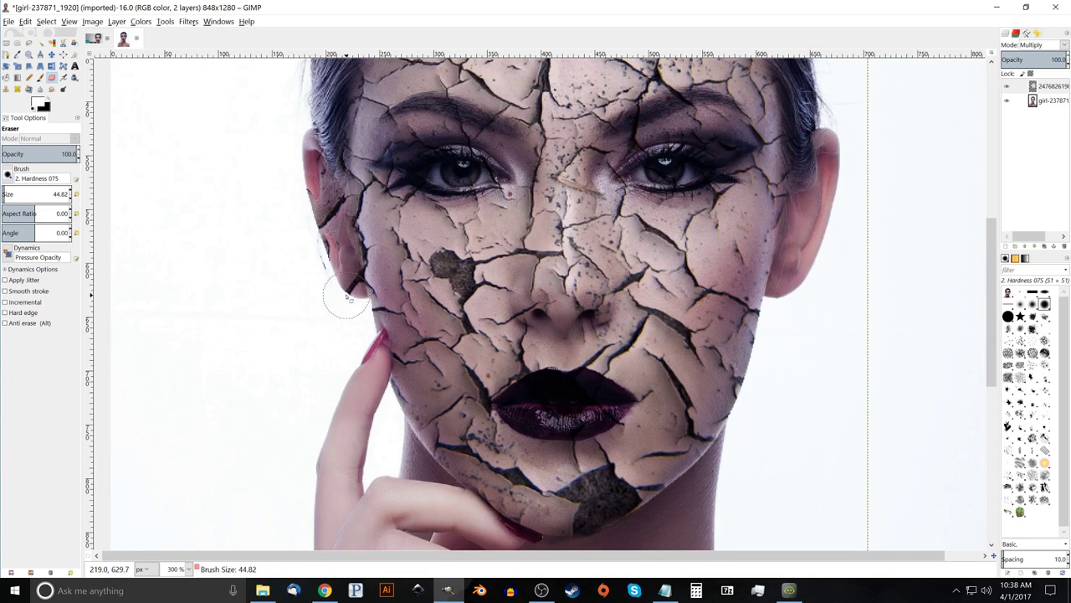
mouse_move(346, 288)
left_mouse_down()
mouse_move(311, 178)
mouse_move(320, 237)
mouse_move(333, 226)
mouse_move(322, 180)
mouse_move(298, 138)
mouse_move(309, 162)
mouse_move(311, 152)
mouse_move(347, 314)
mouse_move(336, 252)
mouse_move(322, 276)
left_mouse_up()
scroll(322, 276, "up", 3)
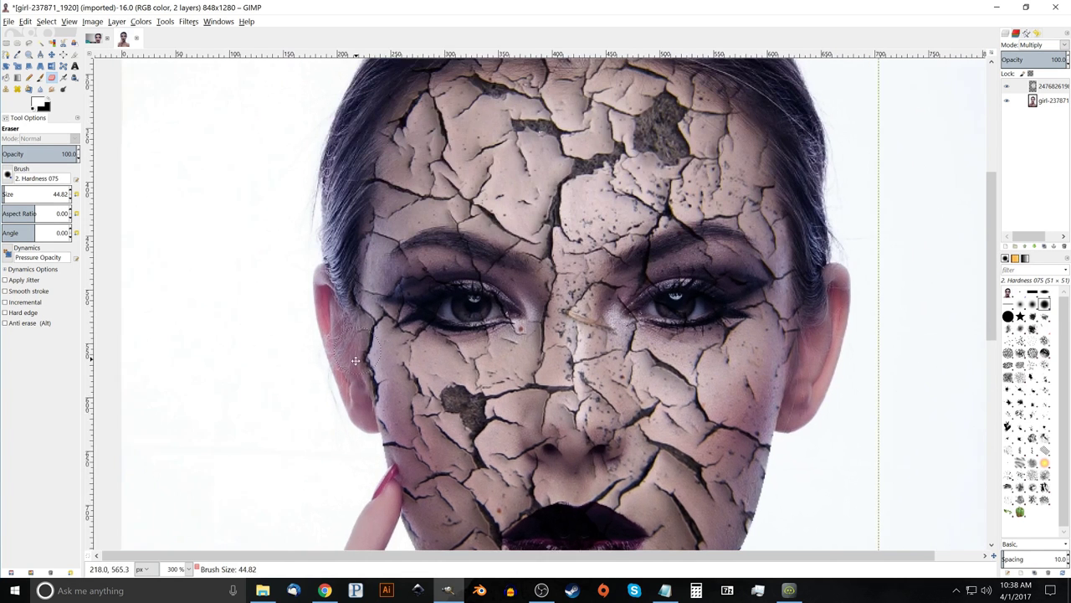
scroll(306, 276, "up", 2)
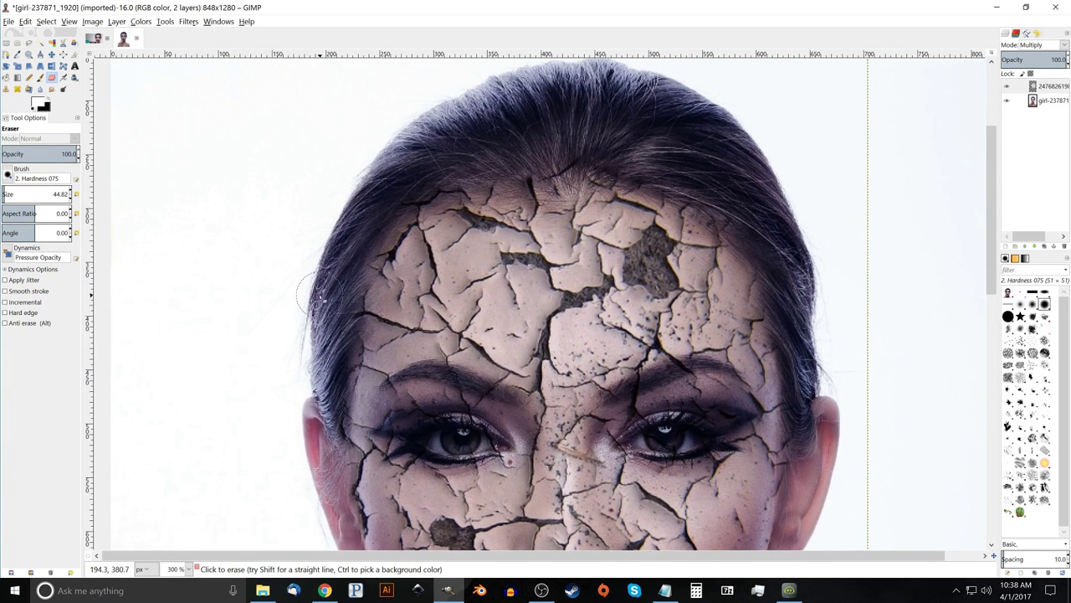
scroll(353, 301, "down", 3)
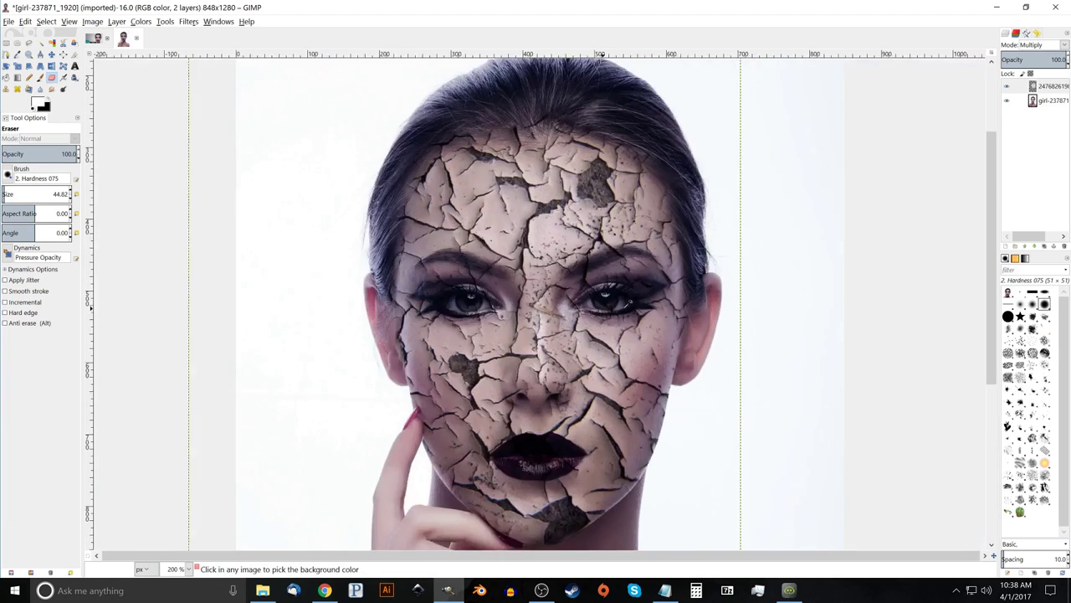
scroll(624, 309, "down", 1)
scroll(619, 314, "up", 1)
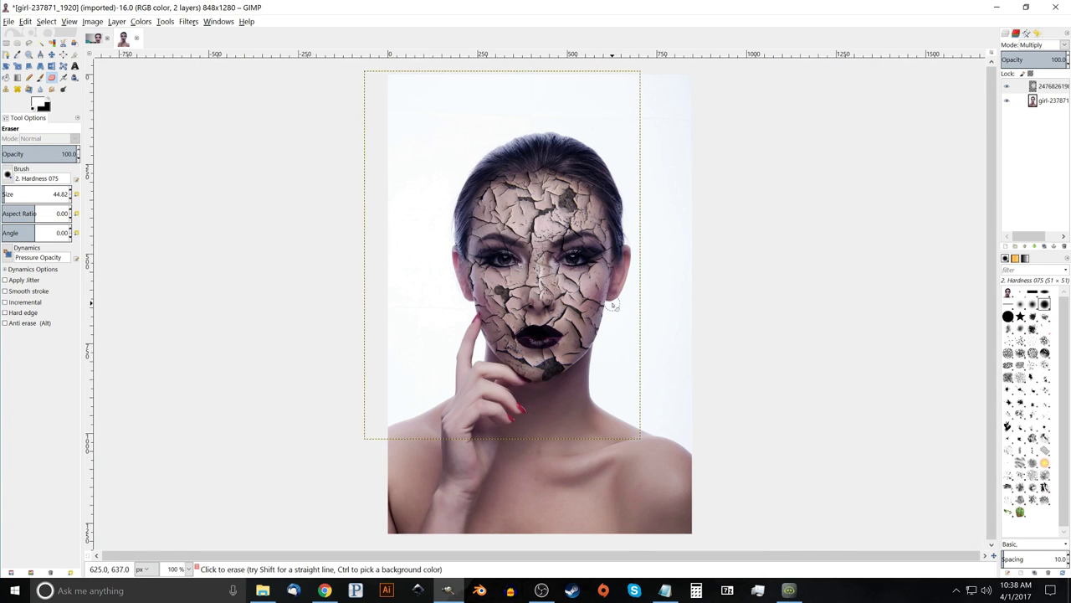
left_click_drag(615, 306, 555, 358)
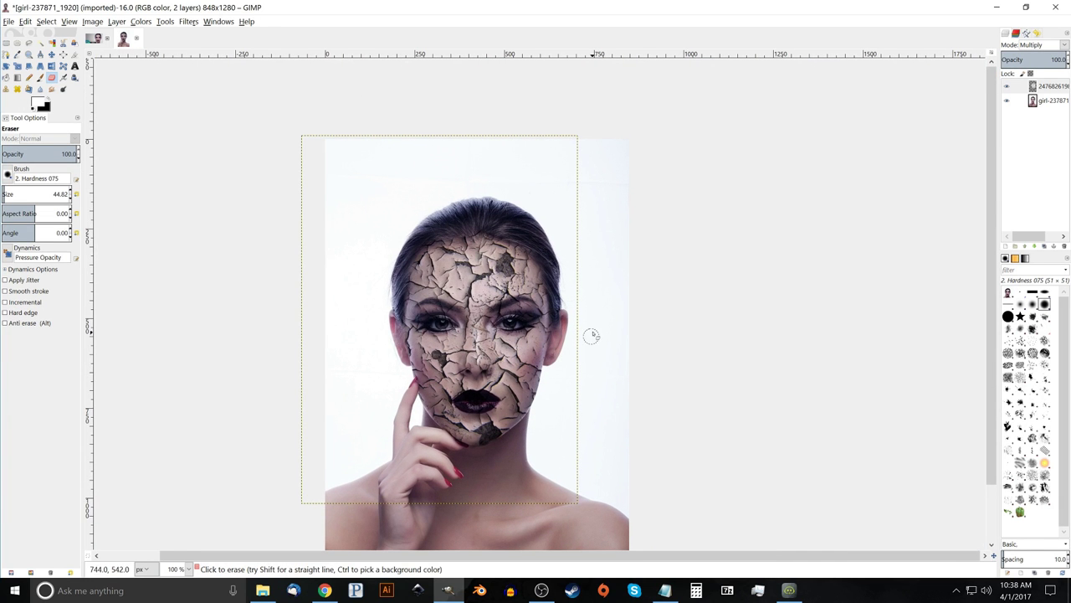
scroll(593, 325, "down", 1)
scroll(584, 315, "up", 1)
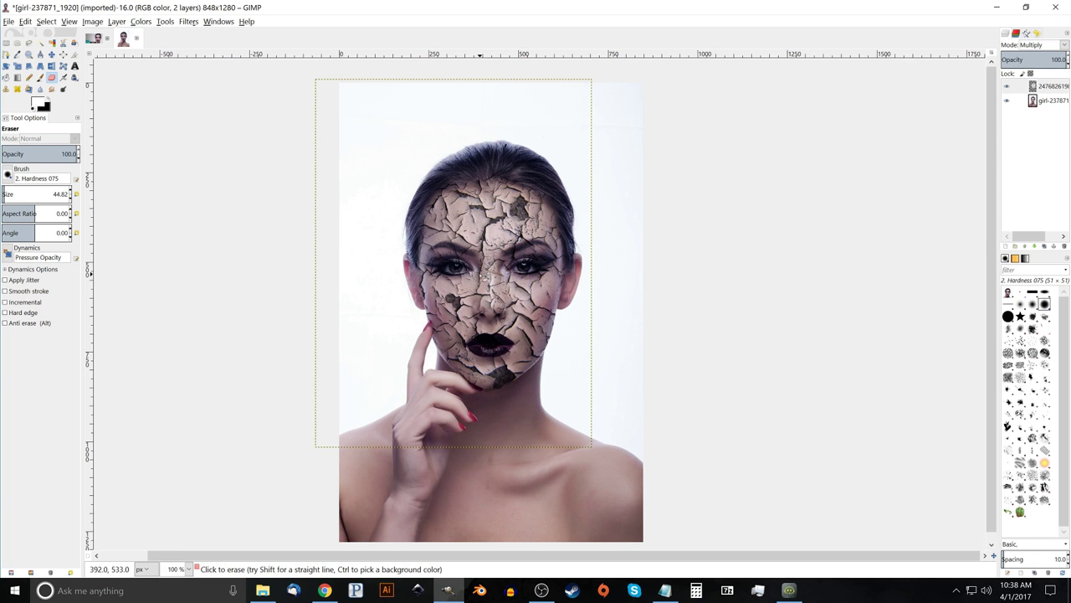
Erase the cracks over the upper lip and the eyes with the eraser shrunk to about 15
scroll(499, 315, "up", 3)
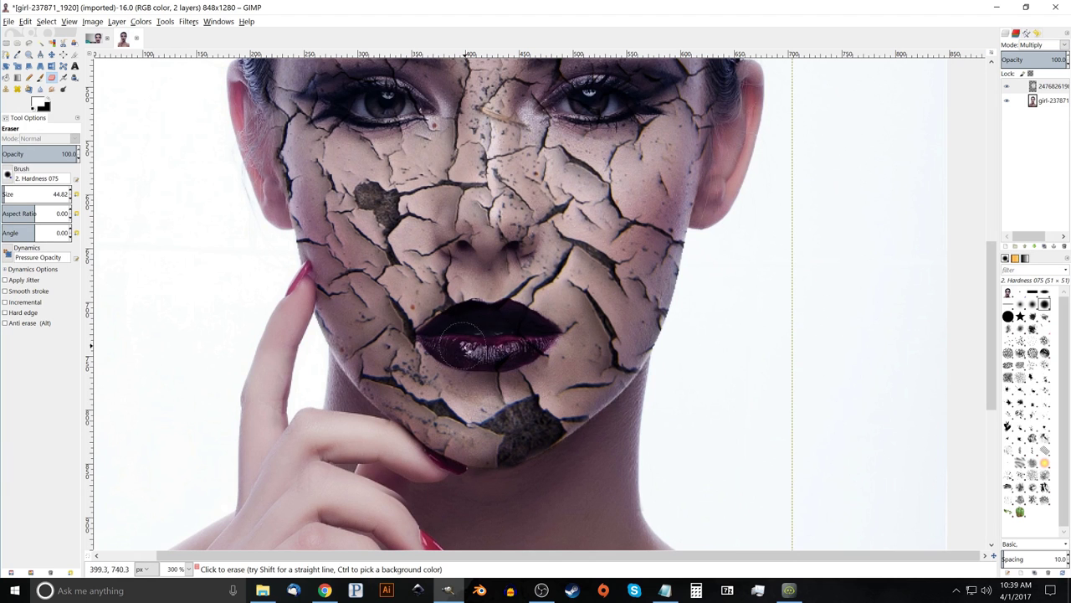
mouse_move(533, 338)
left_mouse_down()
mouse_move(528, 322)
mouse_move(507, 318)
mouse_move(452, 332)
left_mouse_up()
scroll(448, 334, "up", 3)
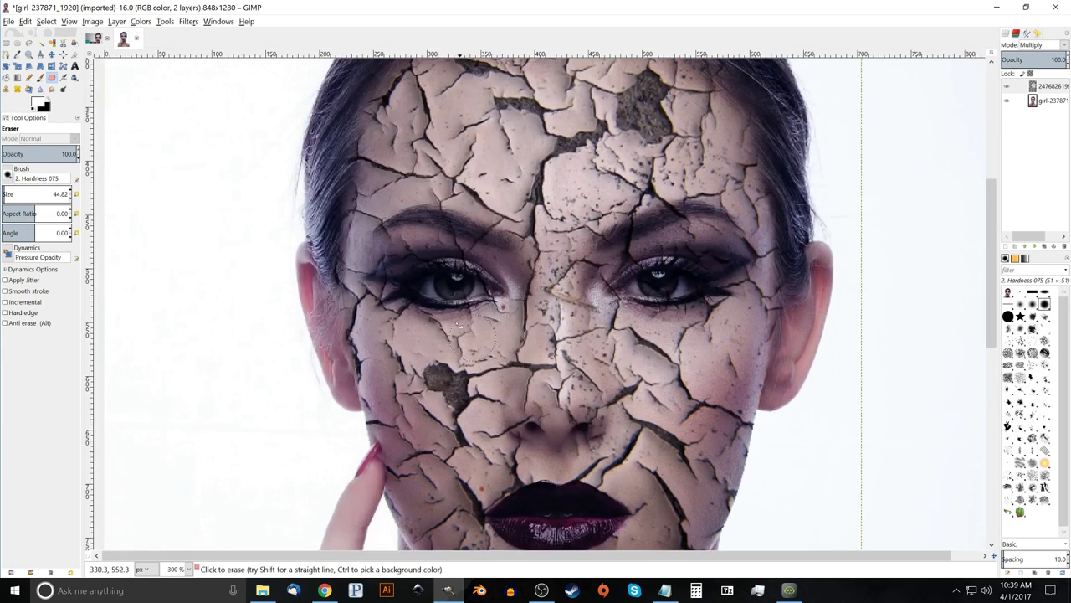
scroll(449, 281, "up", 3, "ctrl")
key("bracketleft")
key("bracketleft")
key("bracketleft")
key("bracketleft")
key("bracketleft")
key("bracketleft")
key("bracketleft")
key("bracketleft")
key("bracketleft")
key("bracketleft")
key("bracketleft")
key("bracketleft")
key("bracketleft")
key("bracketleft")
key("bracketleft")
key("bracketleft")
key("bracketleft")
key("bracketleft")
key("bracketleft")
key("bracketleft")
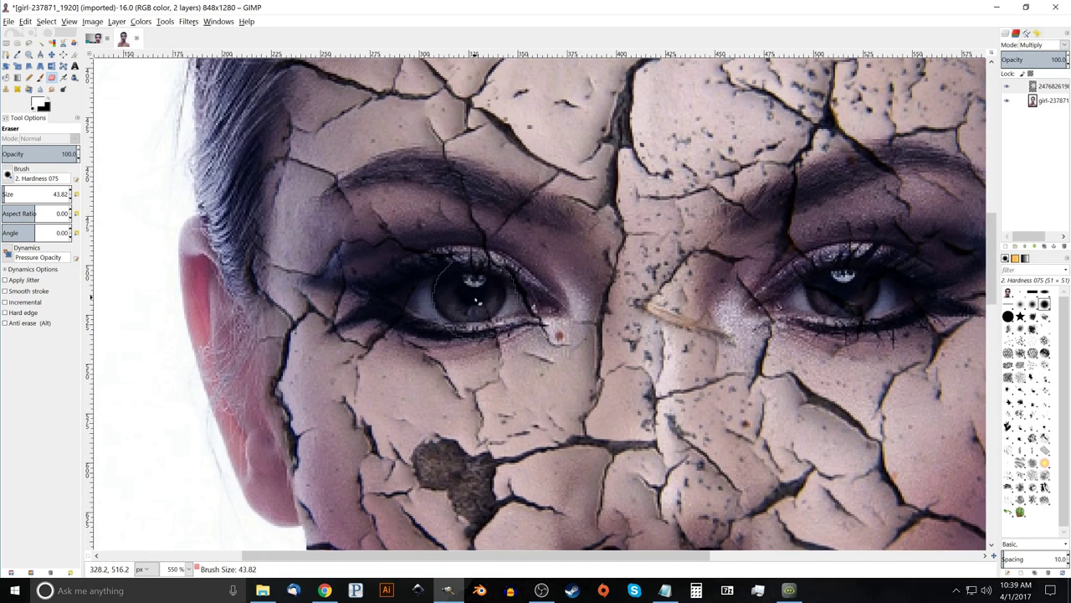
key("bracketleft")
key("bracketleft")
key("bracketleft")
key("bracketleft")
key("bracketleft")
key("bracketleft")
key("bracketleft")
key("bracketleft")
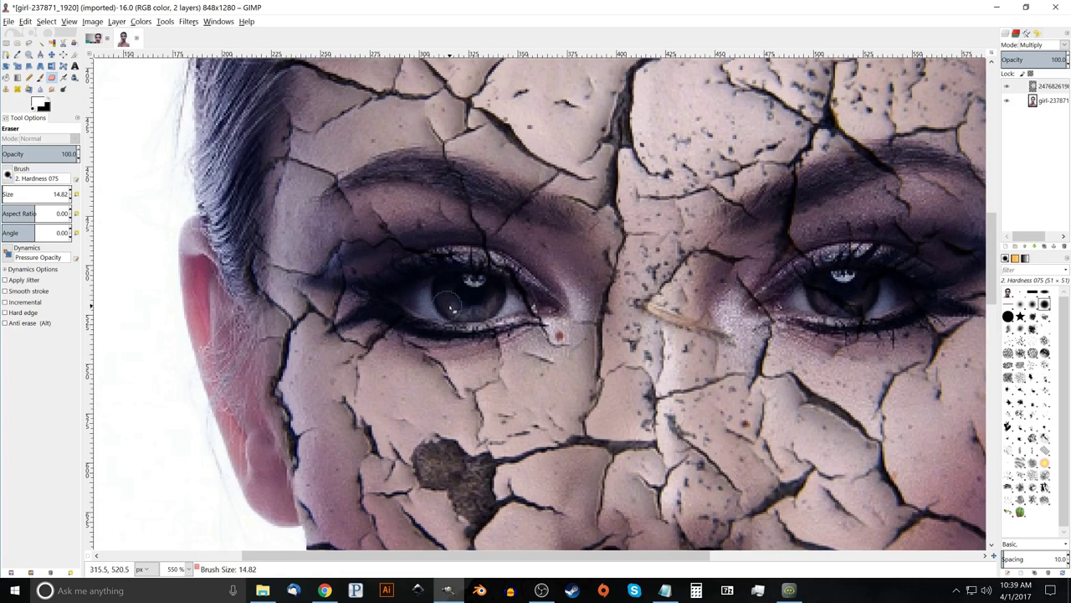
mouse_move(450, 308)
left_mouse_down()
mouse_move(415, 291)
mouse_move(460, 279)
mouse_move(533, 307)
mouse_move(474, 265)
mouse_move(502, 282)
mouse_move(431, 265)
mouse_move(398, 292)
left_mouse_up()
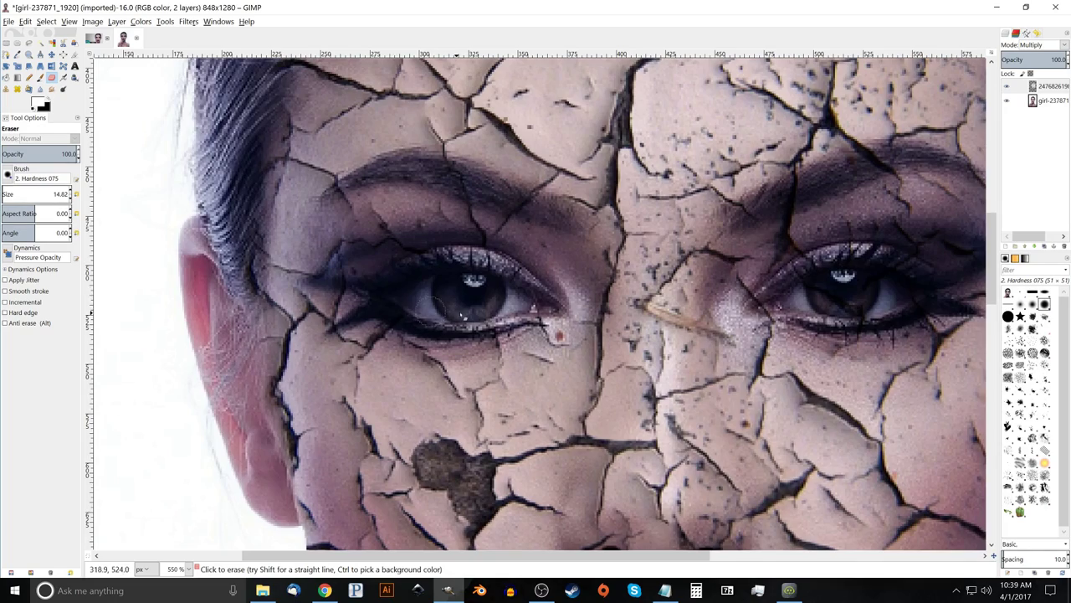
scroll(461, 305, "right", 5)
scroll(598, 308, "left", 5)
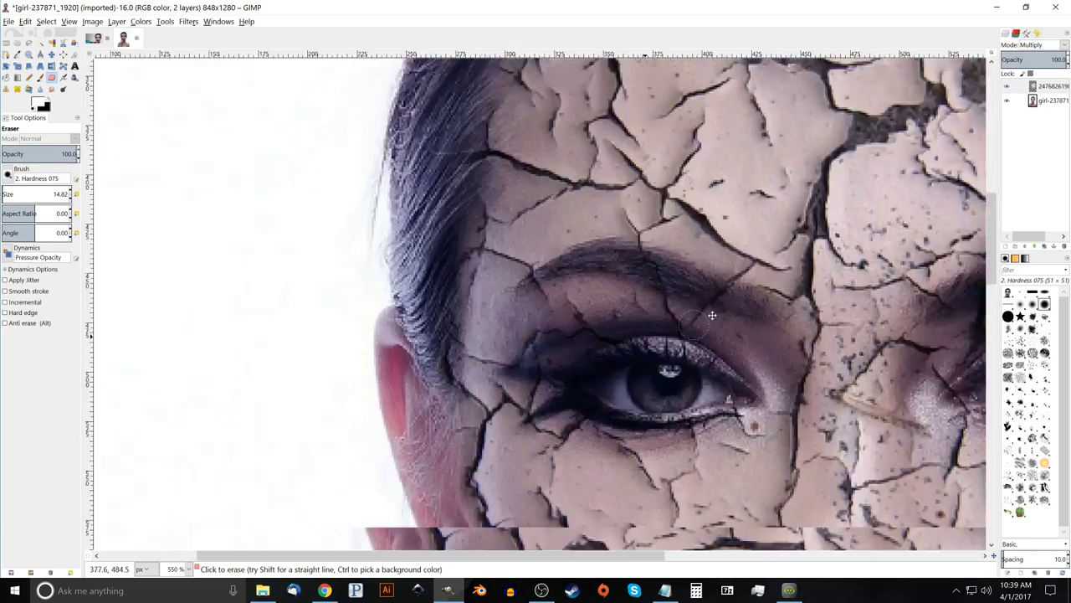
scroll(360, 272, "right", 5)
scroll(601, 276, "right", 3)
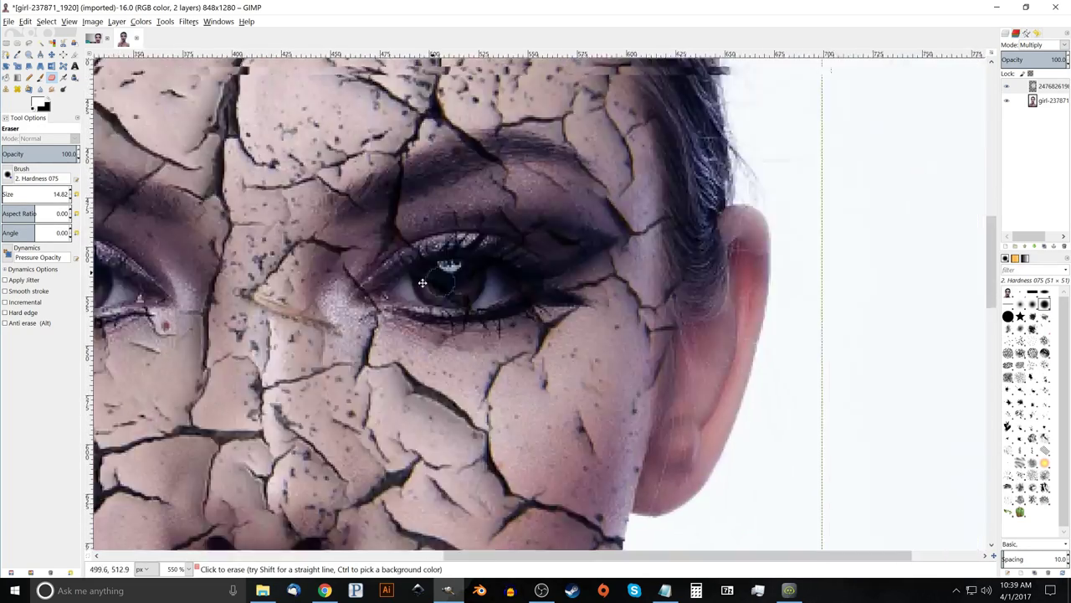
scroll(510, 293, "up", 1)
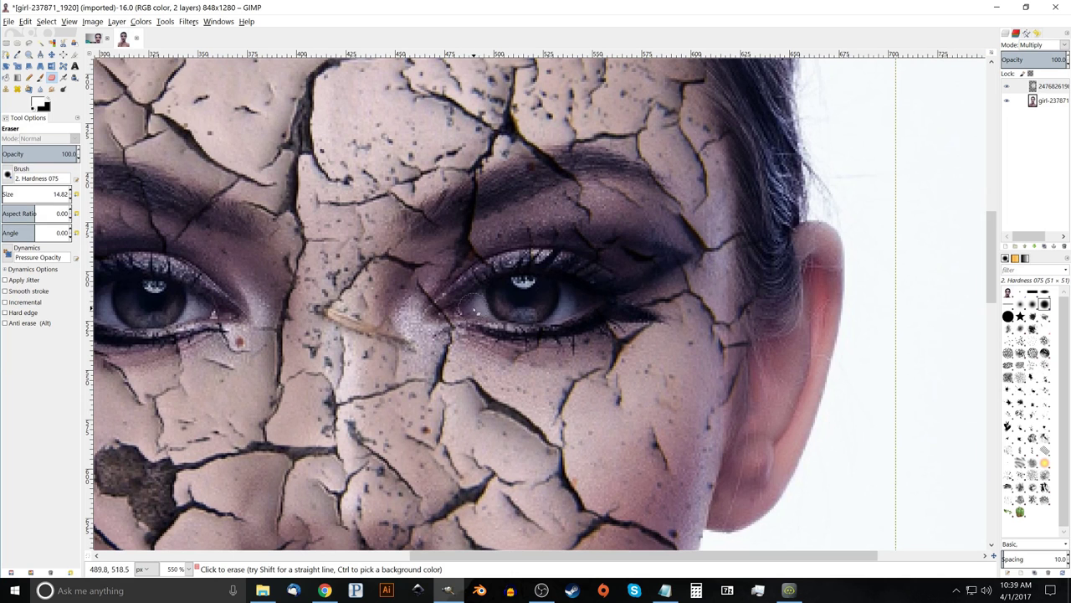
scroll(387, 331, "down", 5, "ctrl")
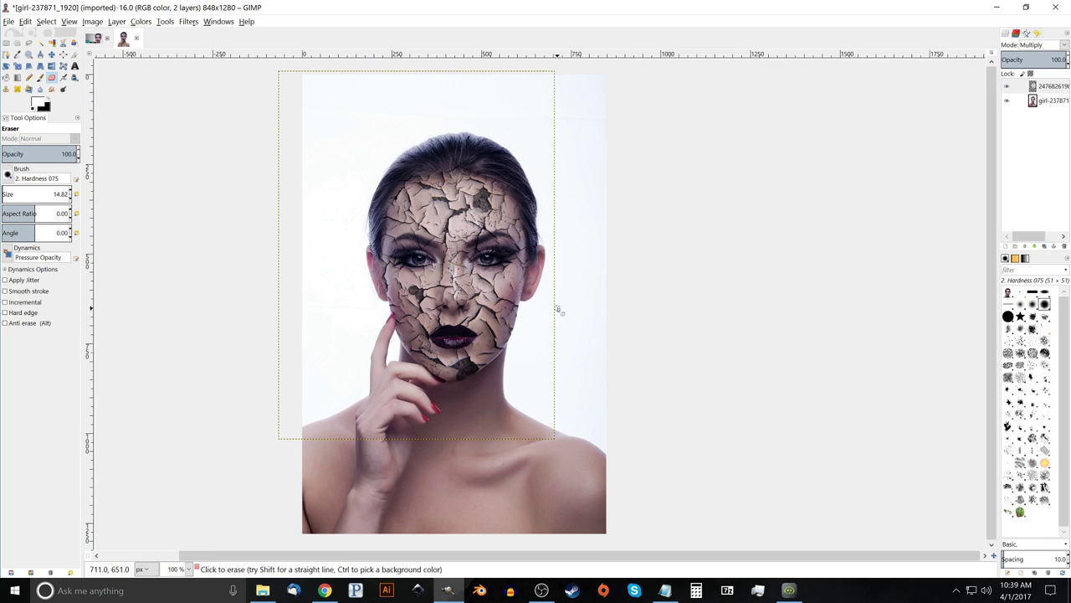
Duplicate the portrait layer, move the copy to the top, set it to Overlay, and compare visibility
left_click(1053, 101)
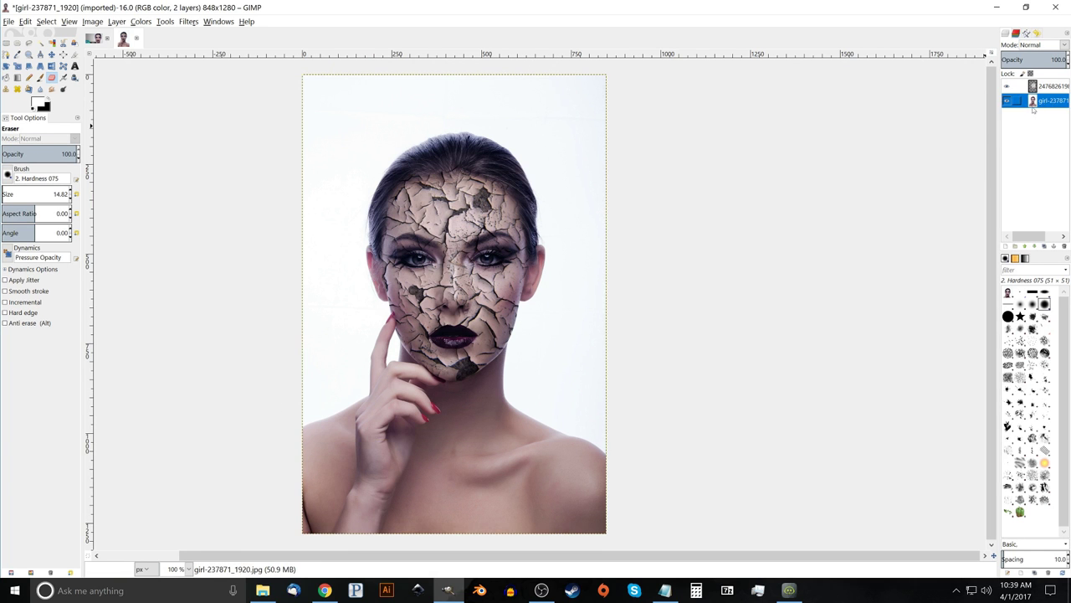
left_click(1045, 248)
left_click_drag(1055, 102, 1048, 82)
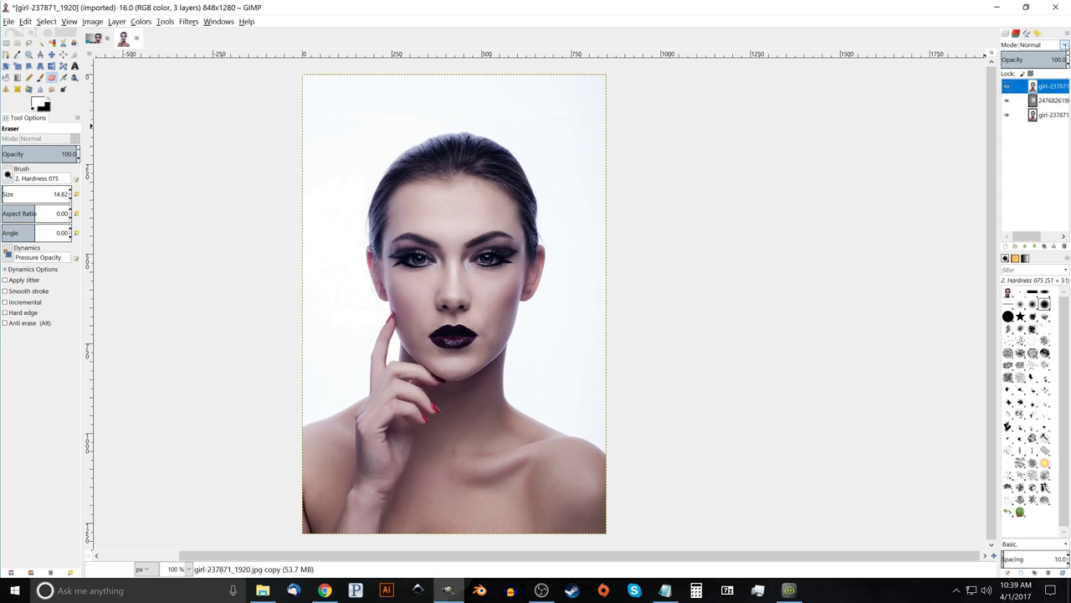
left_click(1066, 45)
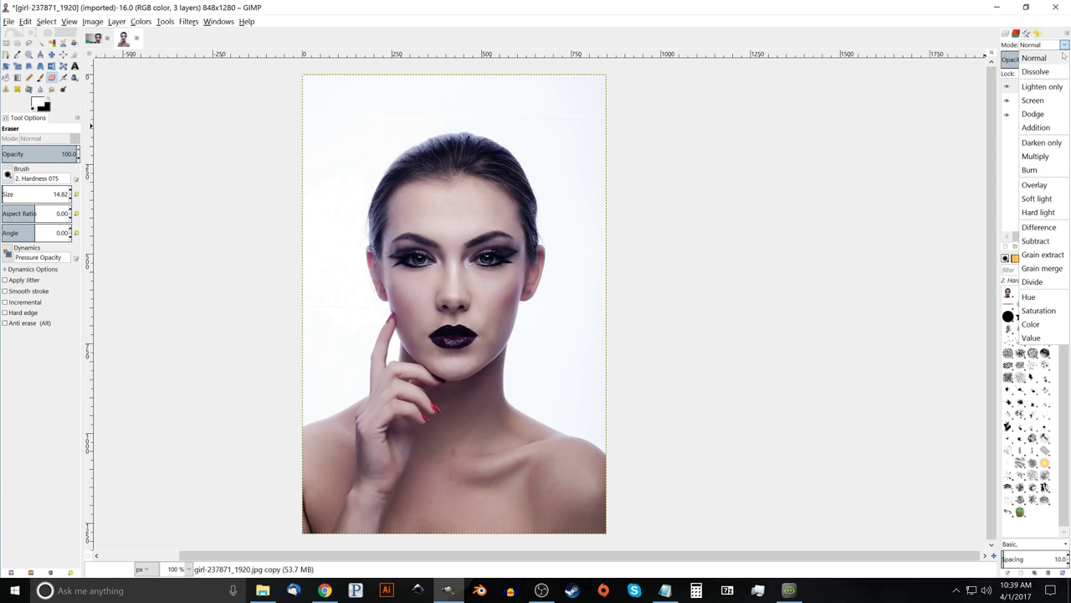
left_click(1034, 185)
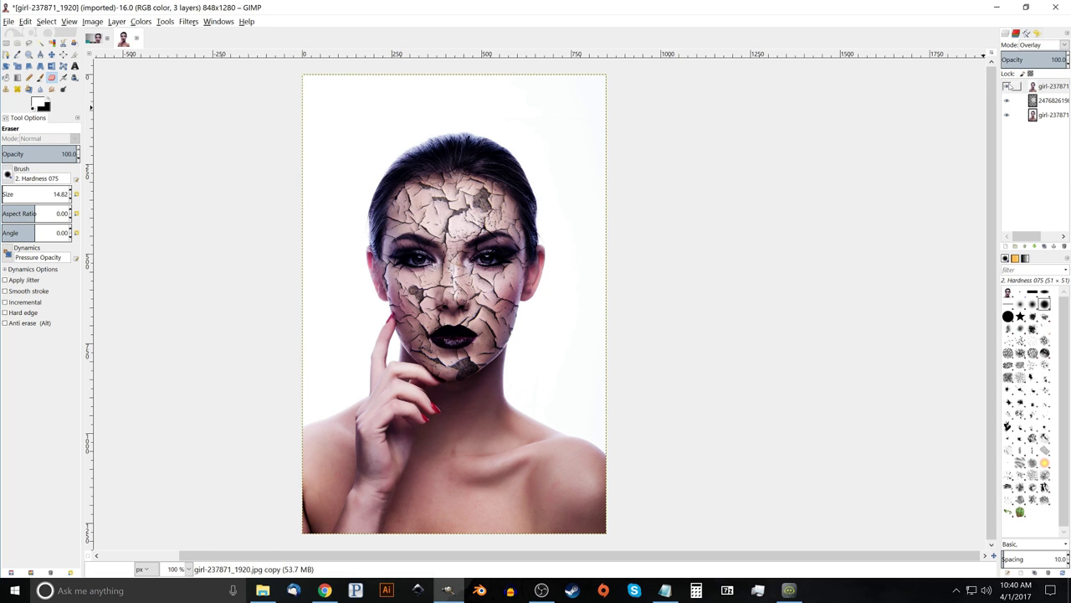
left_click(1006, 86)
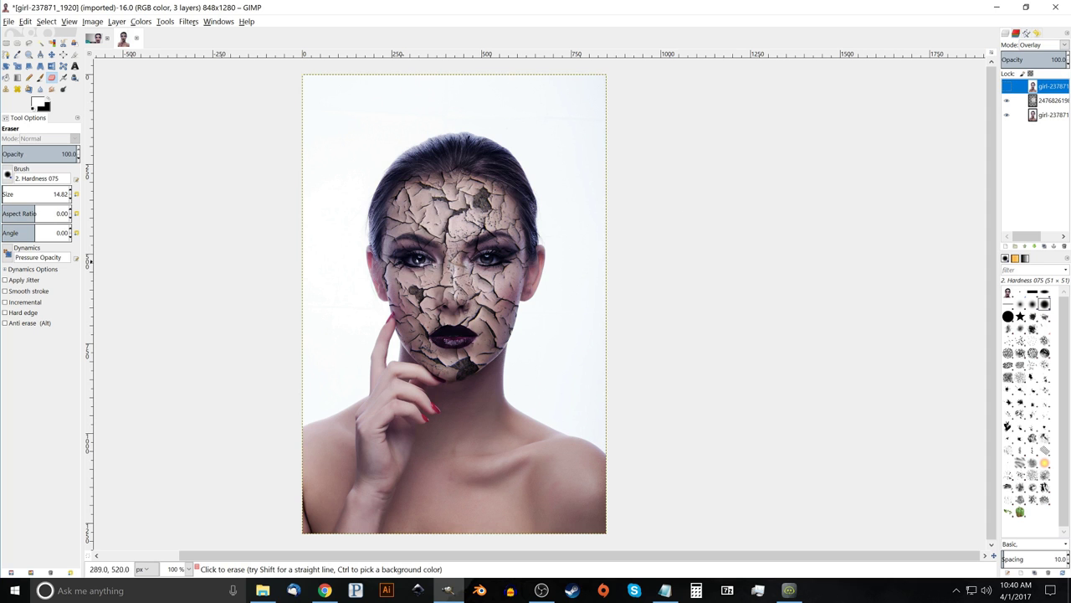
left_click(1006, 86)
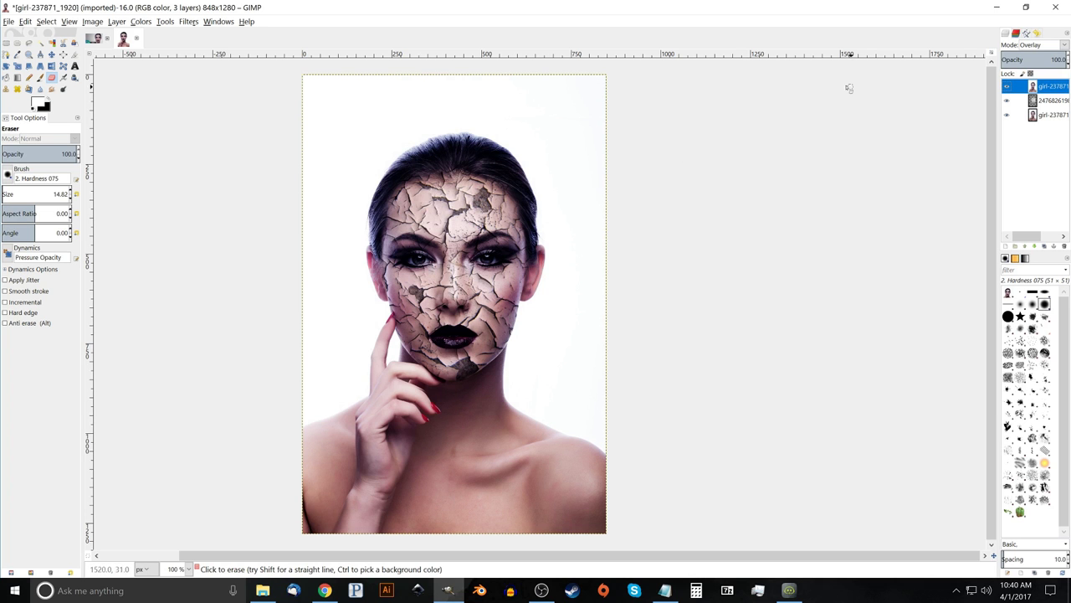
Load the crack texture layer's alpha channel as a selection
left_click(1056, 103)
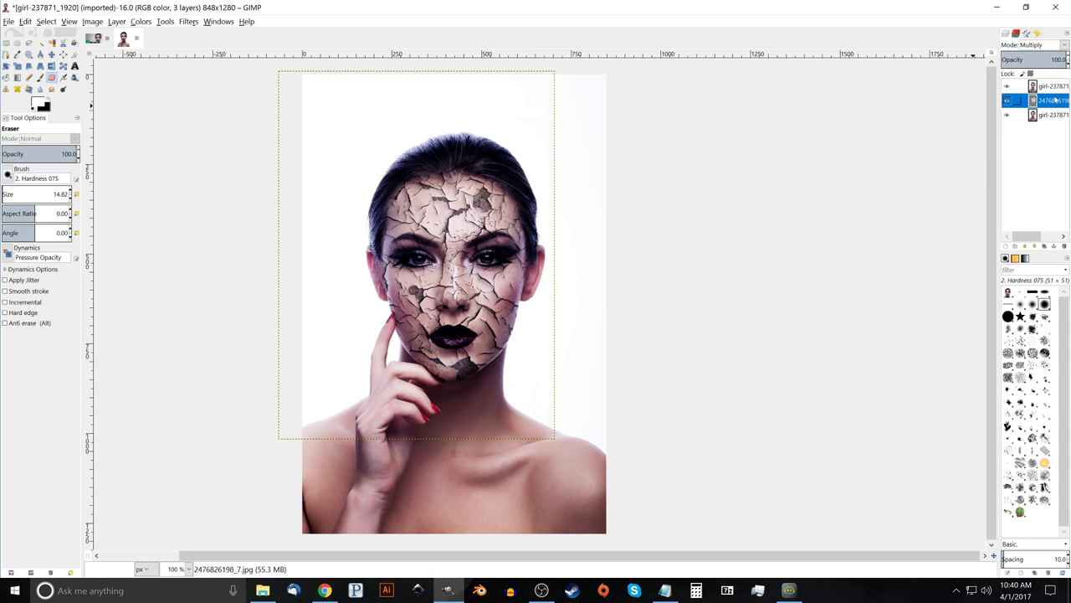
right_click(1056, 99)
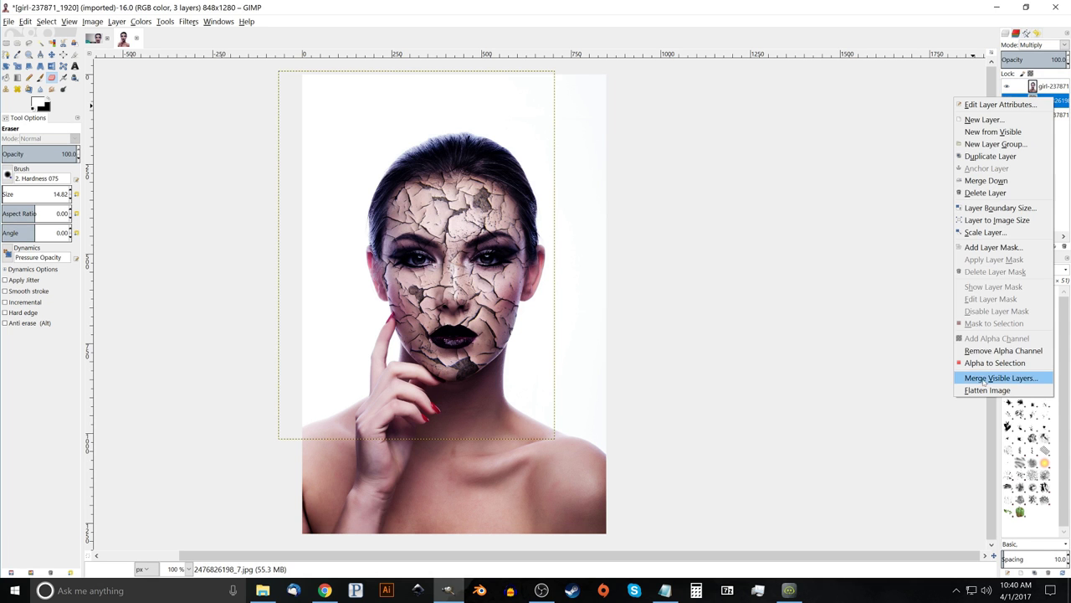
left_click(1000, 363)
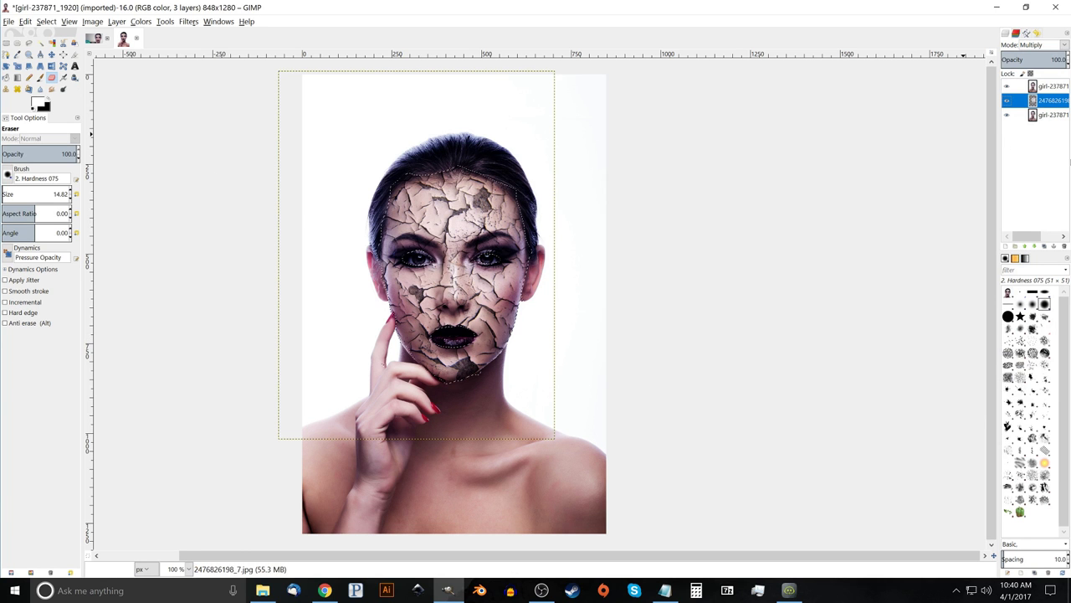
Invert the selection, delete the Overlay copy outside the face, then deselect
left_click(1046, 87)
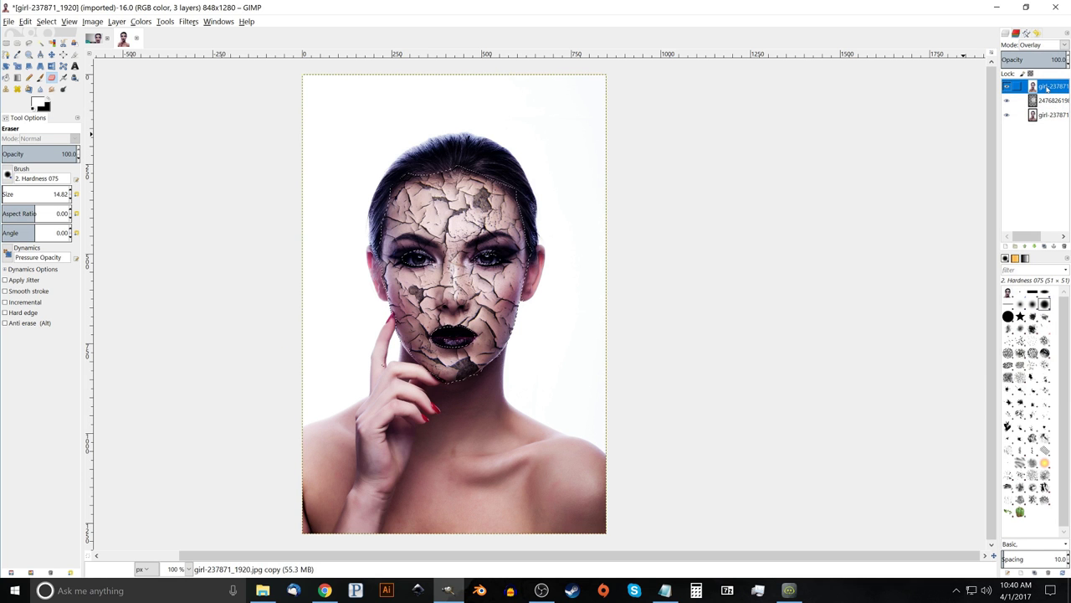
right_click(1046, 89)
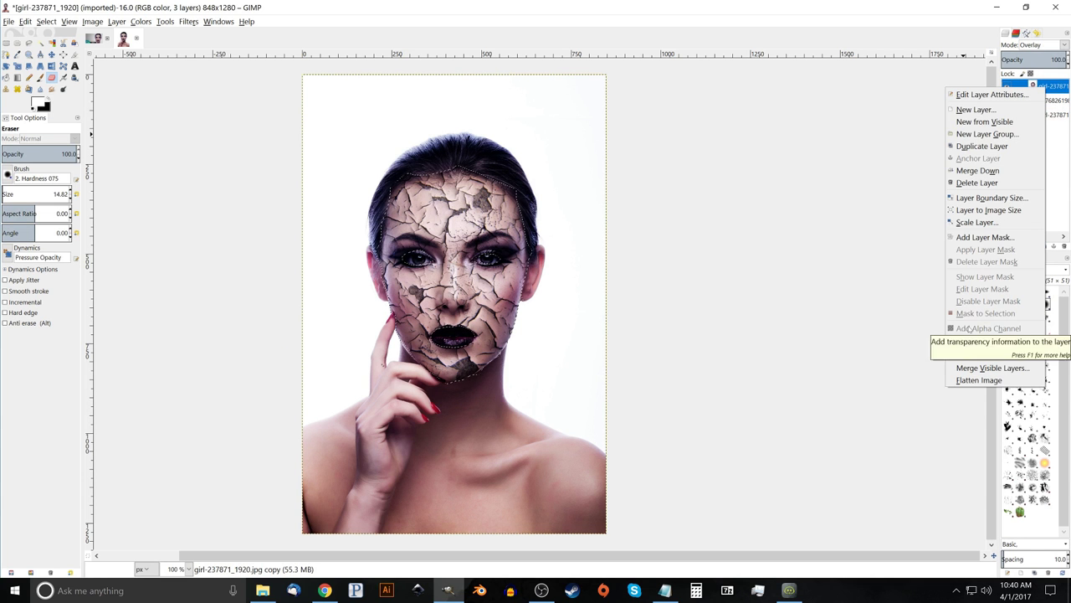
left_click(1064, 83)
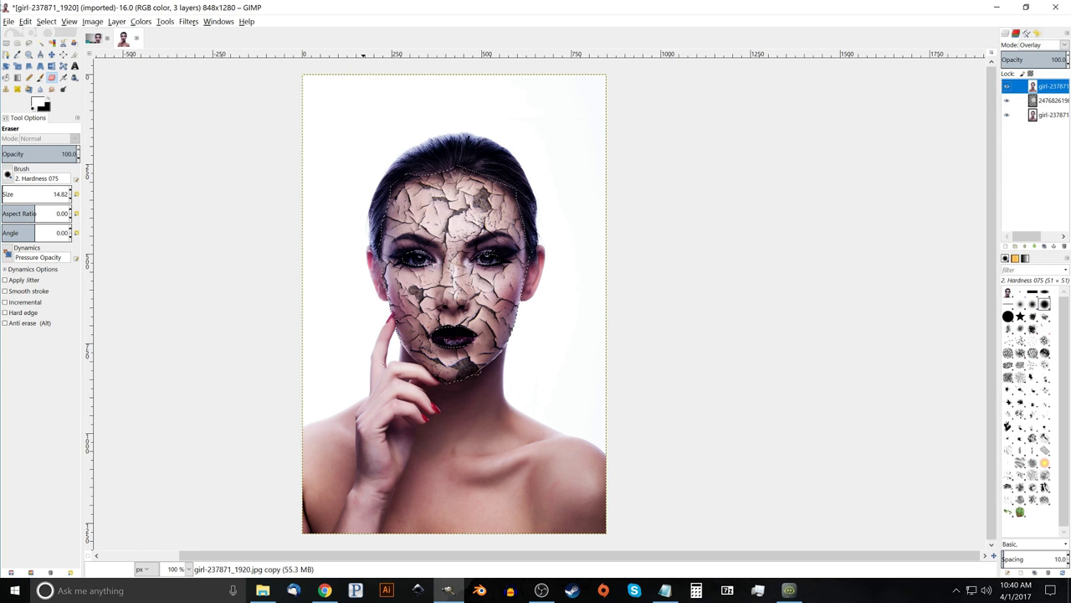
left_click(47, 21)
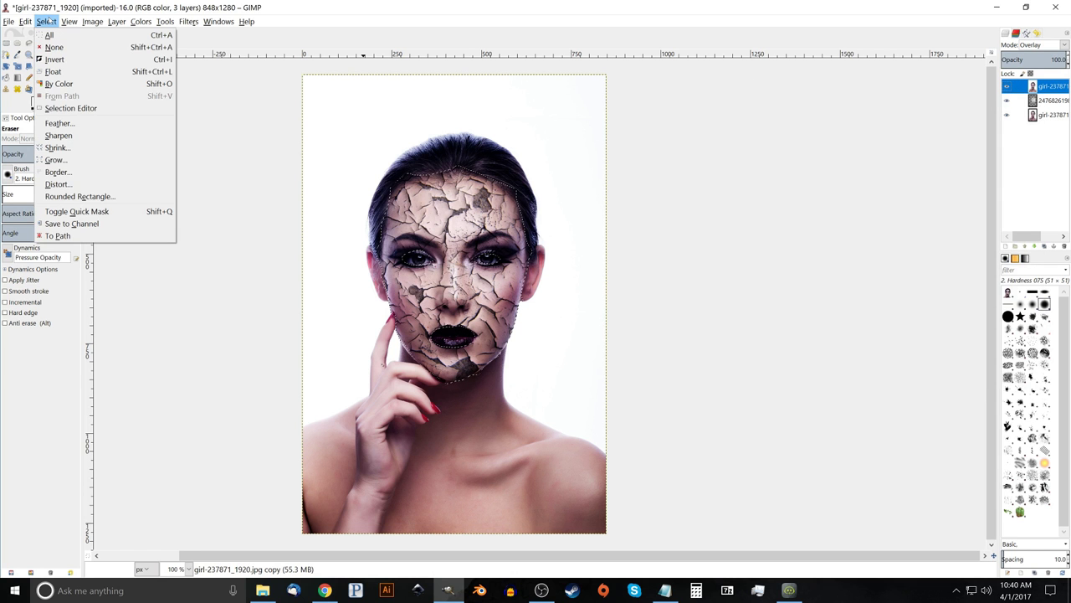
left_click(52, 61)
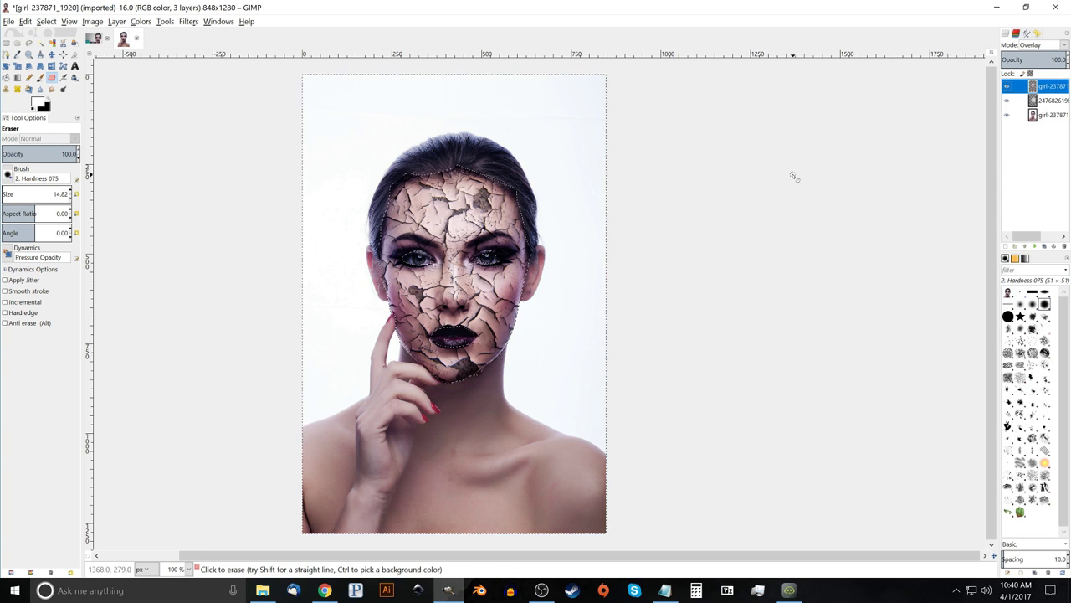
left_click(56, 21)
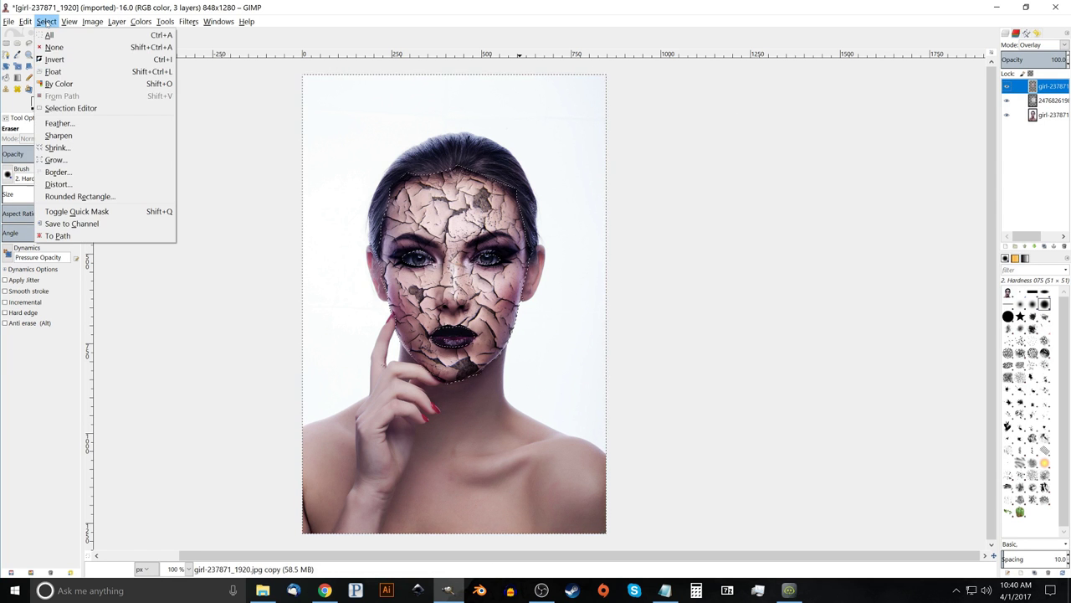
left_click(53, 46)
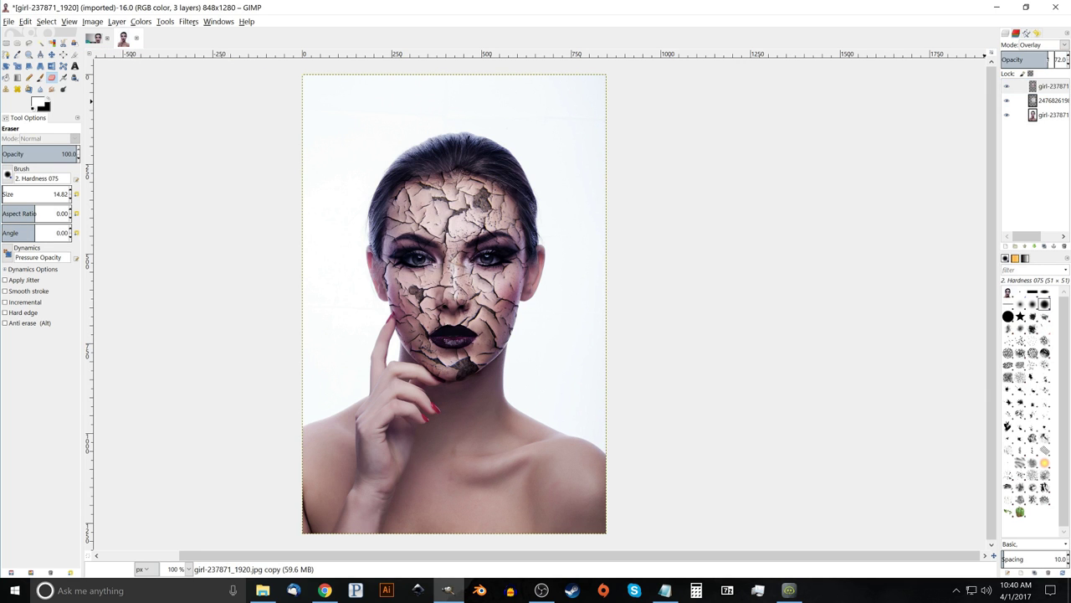
Drop the overlay copy's opacity to 72, toggle it to compare, and enlarge the eraser
left_click_drag(1056, 59, 1048, 60)
left_click(1006, 87)
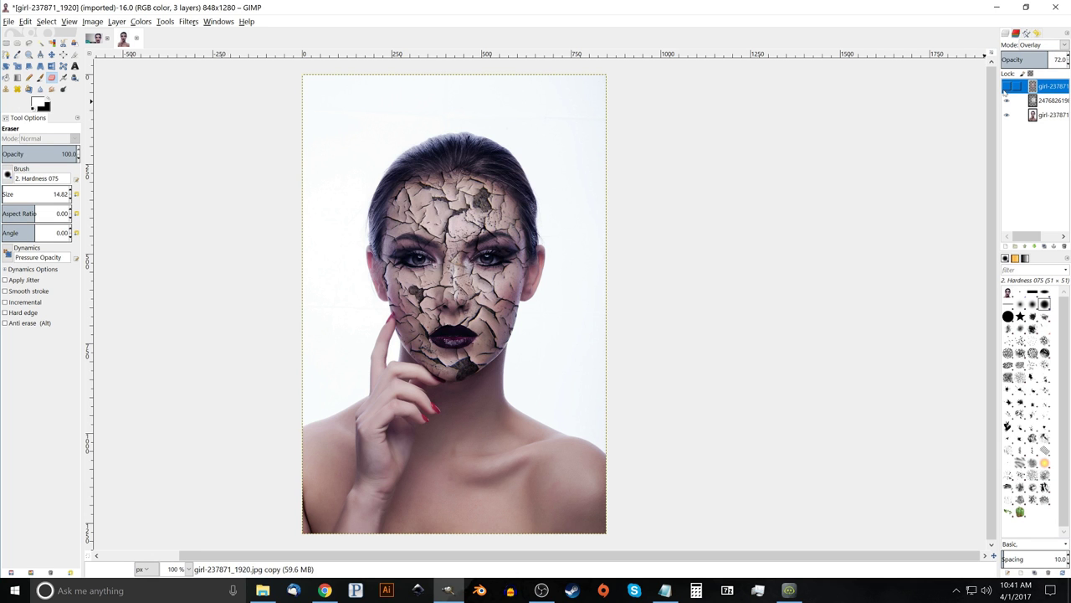
left_click(1006, 87)
left_click(1007, 87)
left_click(1006, 87)
left_click(1006, 87)
left_click(1006, 87)
left_click(1006, 87)
left_click(1006, 87)
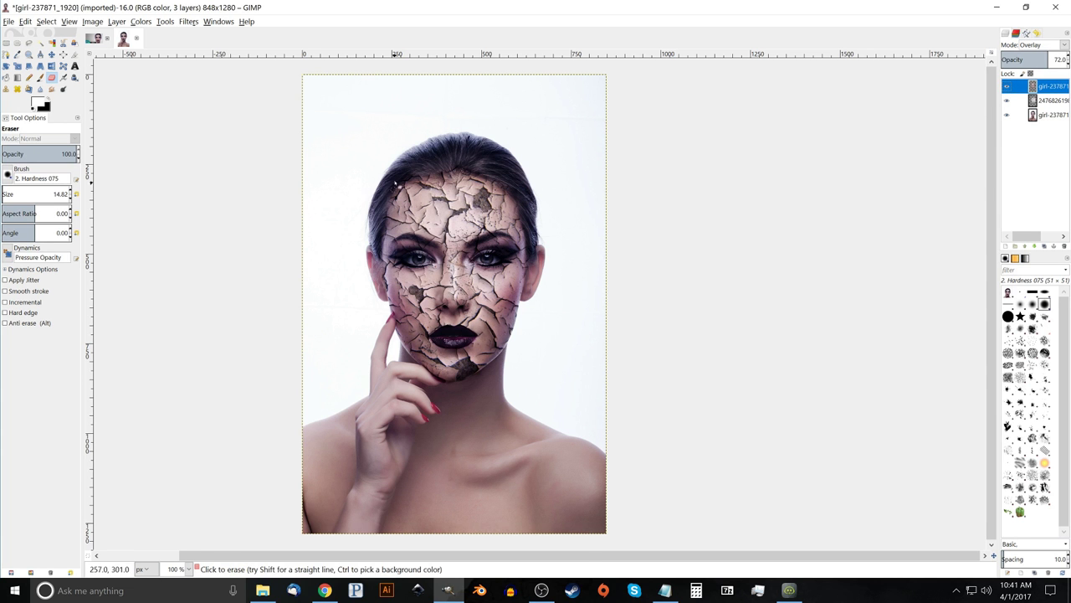
scroll(395, 183, "up", 2)
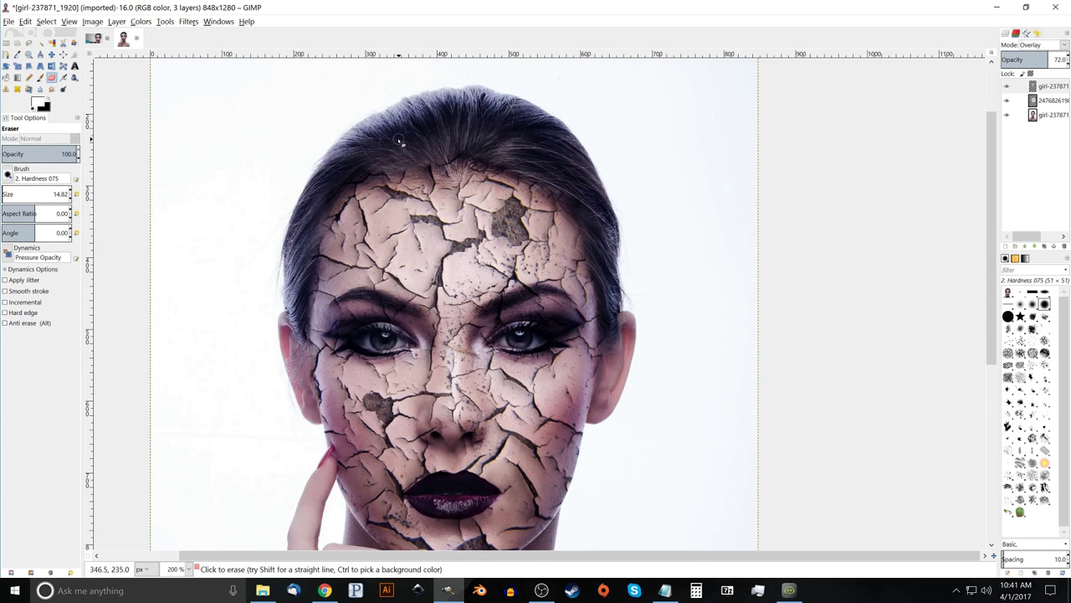
key("bracketright")
key("bracketright")
key("bracketright")
key("bracketright")
key("bracketright")
key("bracketright")
key("bracketright")
key("bracketright")
key("bracketright")
key("bracketright")
key("bracketright")
key("bracketright")
key("bracketright")
key("bracketright")
key("bracketright")
key("bracketright")
key("bracketright")
key("bracketright")
key("bracketright")
key("bracketright")
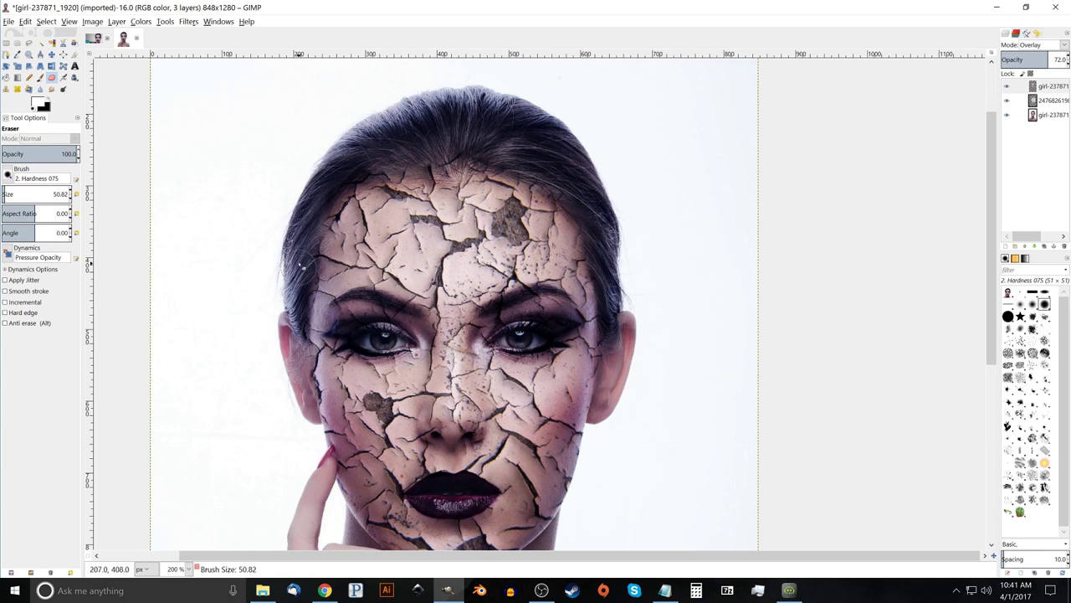
Make the crack texture layer active and shrink the eraser to 25.82
left_click(1057, 100)
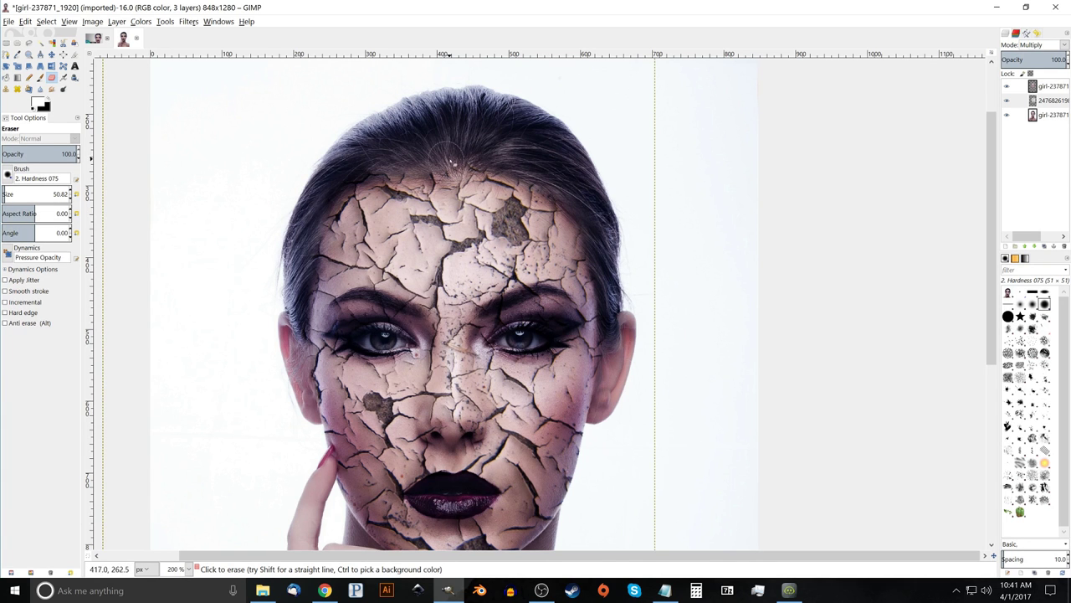
scroll(686, 180, "down", 1)
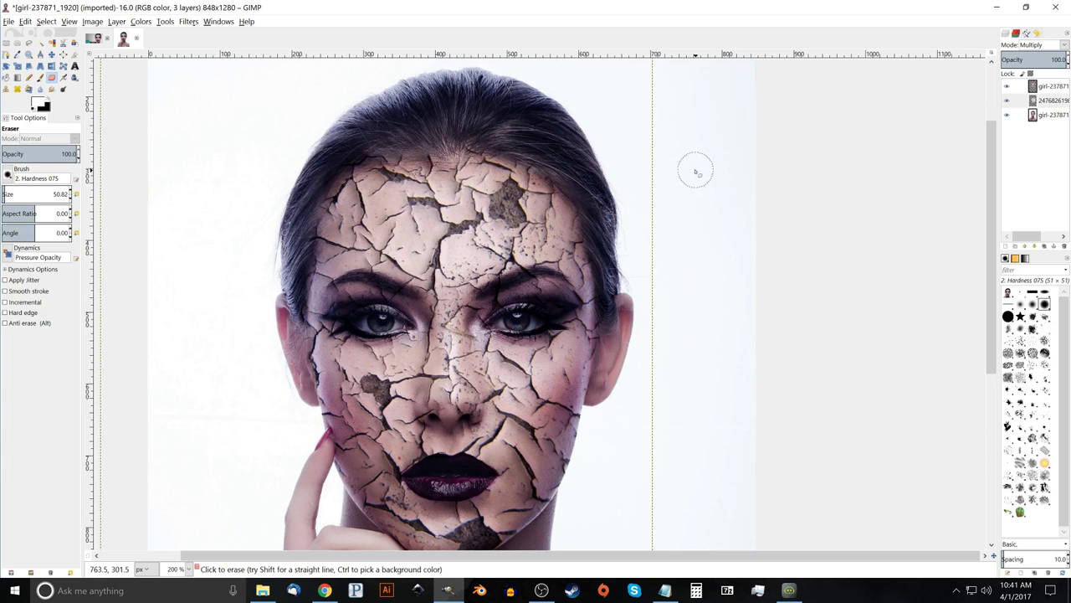
scroll(521, 371, "down", 3)
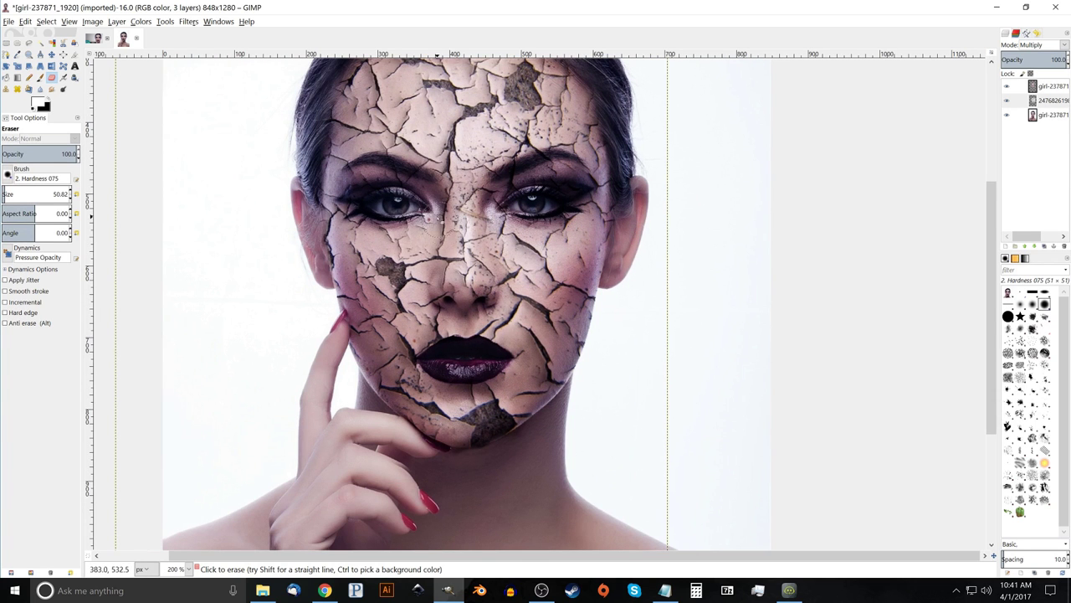
key("bracketleft")
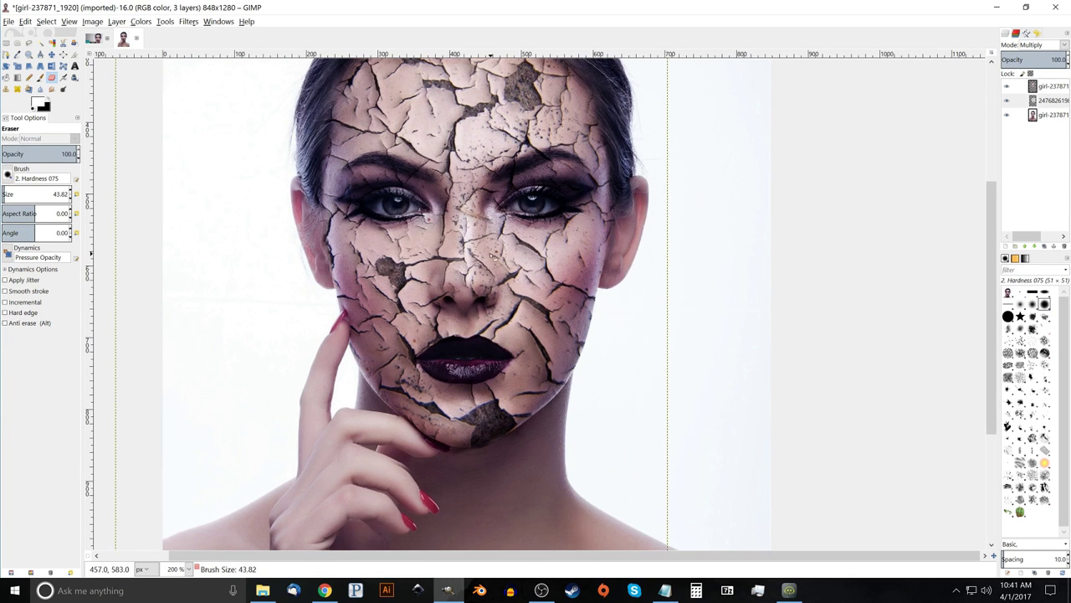
key("bracketleft")
key("bracketleft")
key("bracketleft")
key("bracketleft")
key("bracketleft")
key("bracketleft")
key("bracketleft")
key("bracketleft")
key("bracketleft")
key("bracketleft")
key("bracketleft")
key("bracketleft")
key("bracketleft")
key("bracketleft")
key("bracketleft")
key("bracketleft")
key("bracketleft")
key("bracketleft")
Erase cracks between the eyes and on the forehead, then select the original portrait layer
left_click_drag(455, 221, 462, 190)
scroll(524, 168, "up", 3)
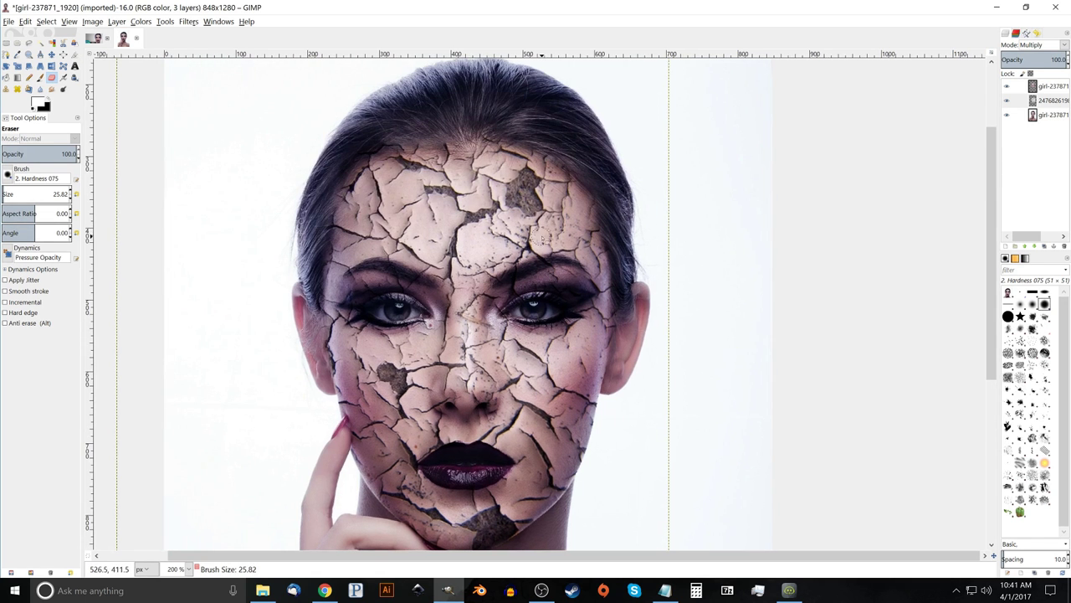
left_click_drag(545, 238, 553, 221)
key("ctrl")
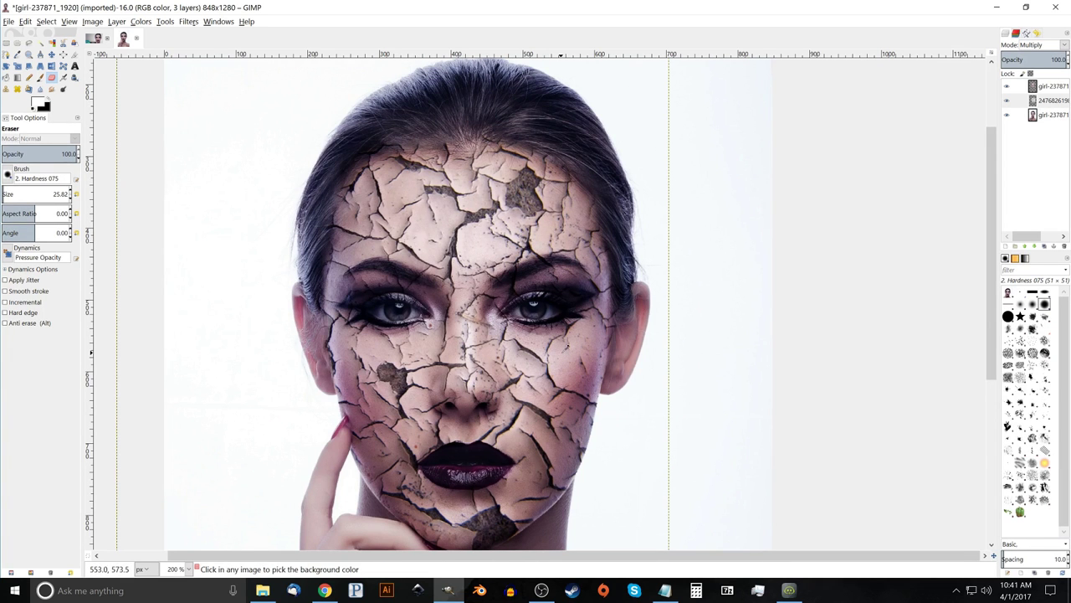
scroll(563, 352, "down", 2)
left_click(1014, 114)
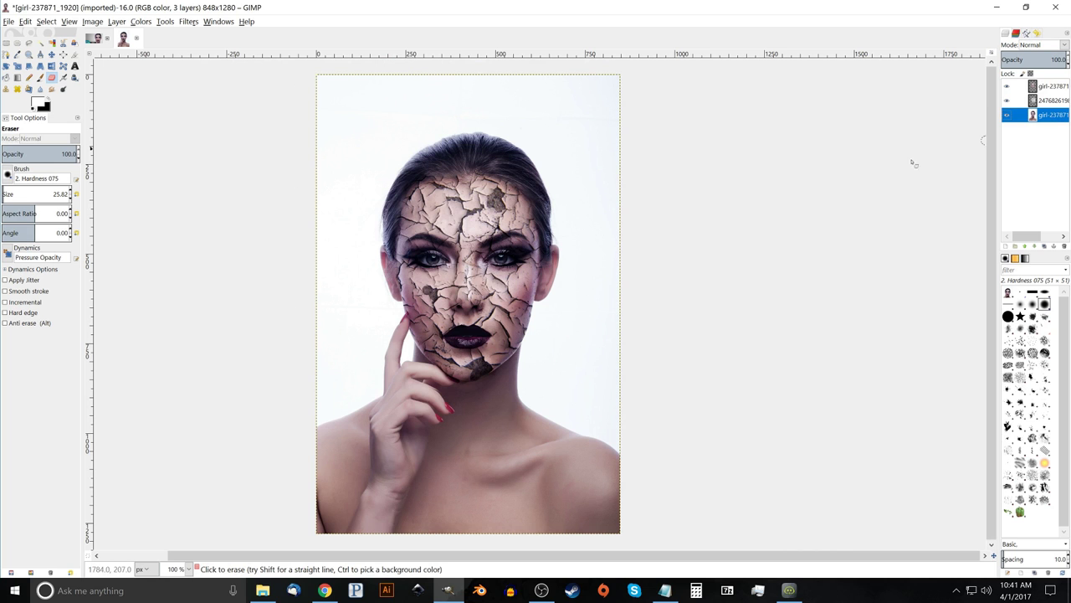